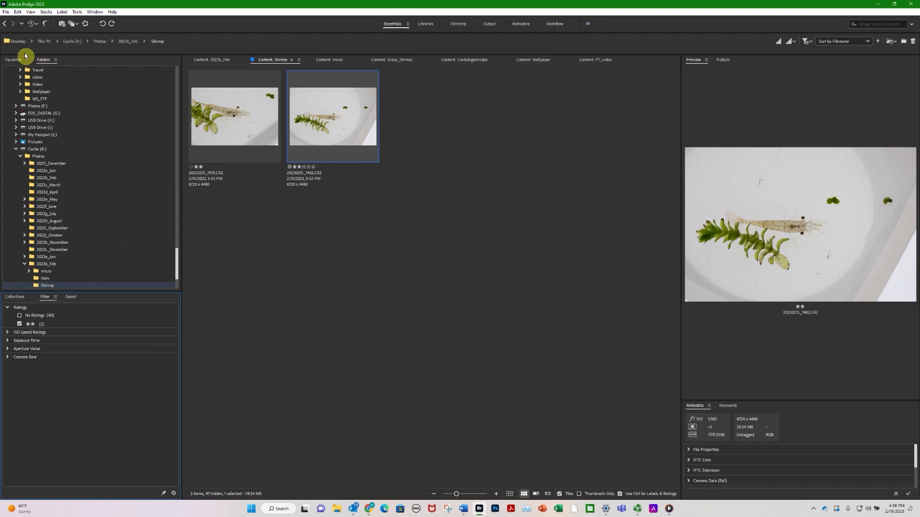
Create a new folder inside the Shrimp folder and open it from the expanded folder tree
left_click(6, 12)
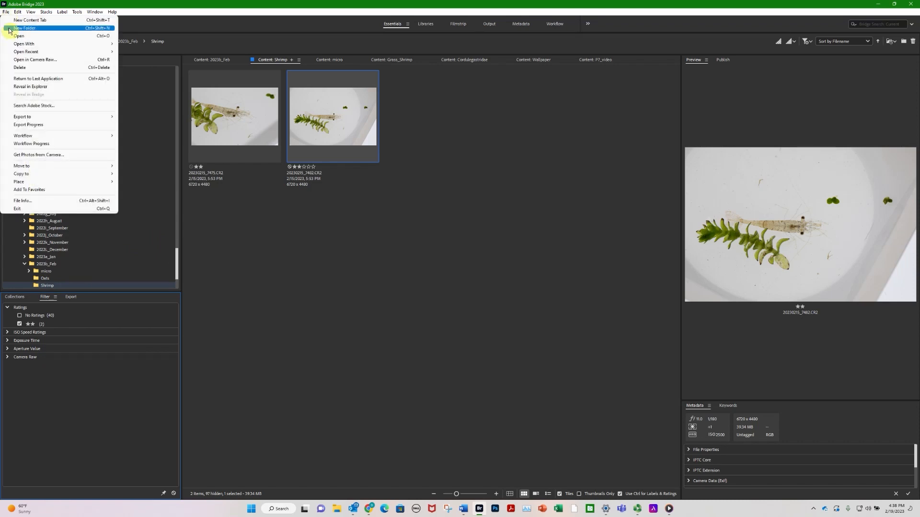
left_click(13, 27)
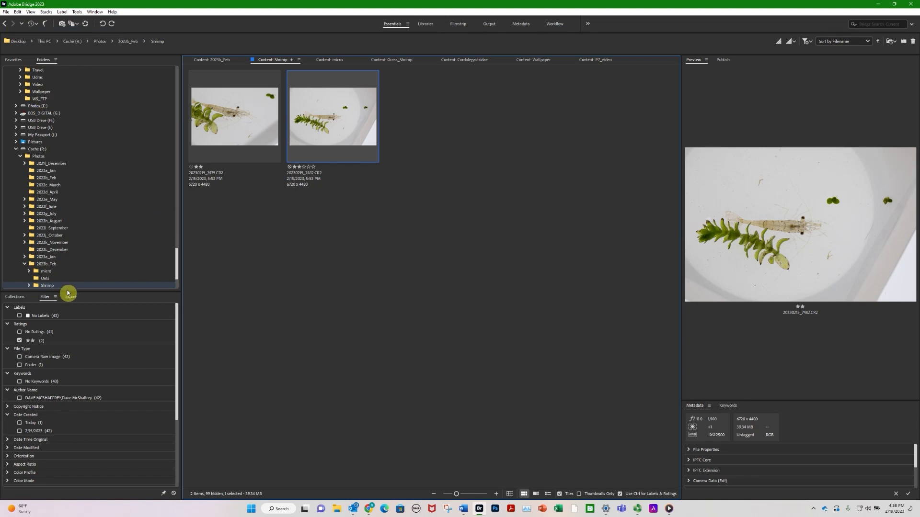
left_click_drag(68, 294, 68, 309)
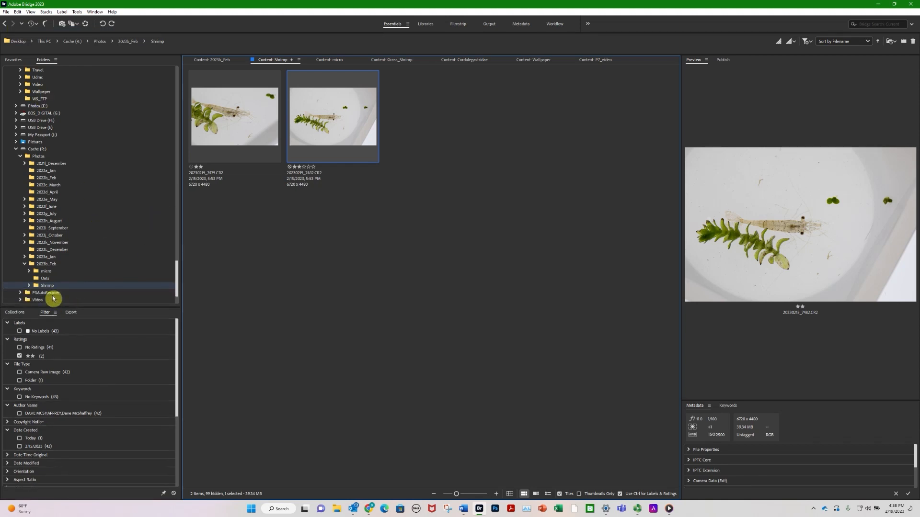
left_click(30, 287)
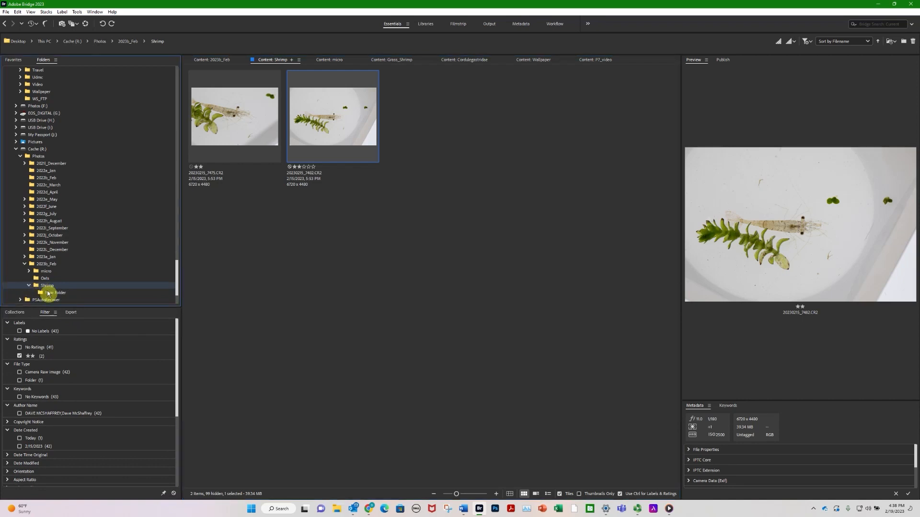
left_click(48, 293)
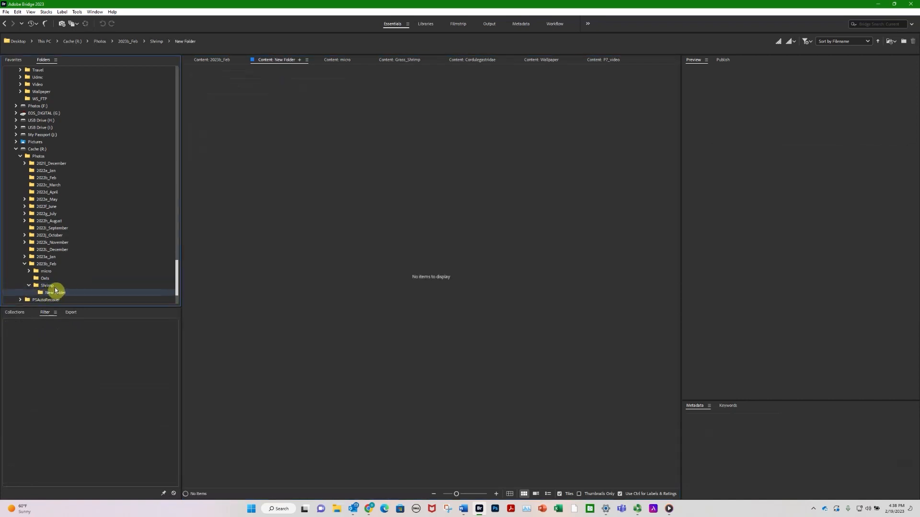
Filter the Shrimp folder to two-star photos and copy both 20230215_7475.CR2 and 20230215_7482.CR2
left_click(54, 287)
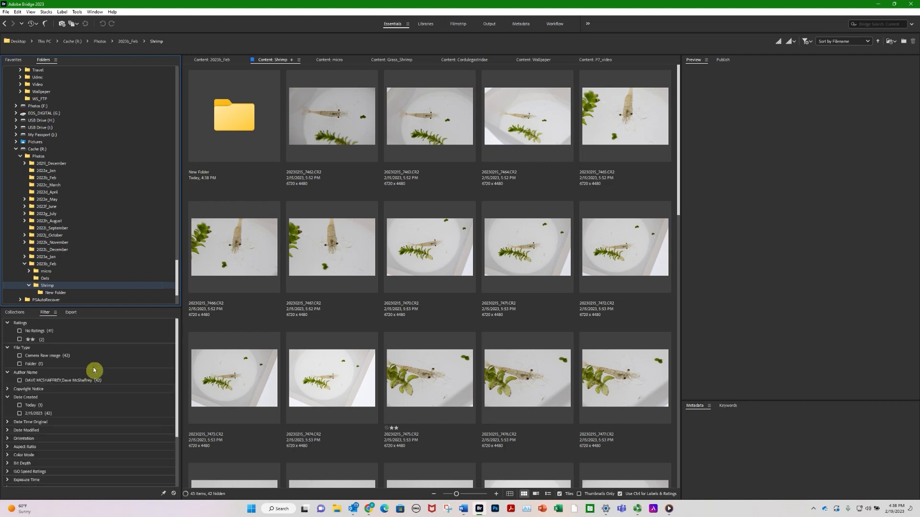
left_click(19, 340)
left_click(227, 132)
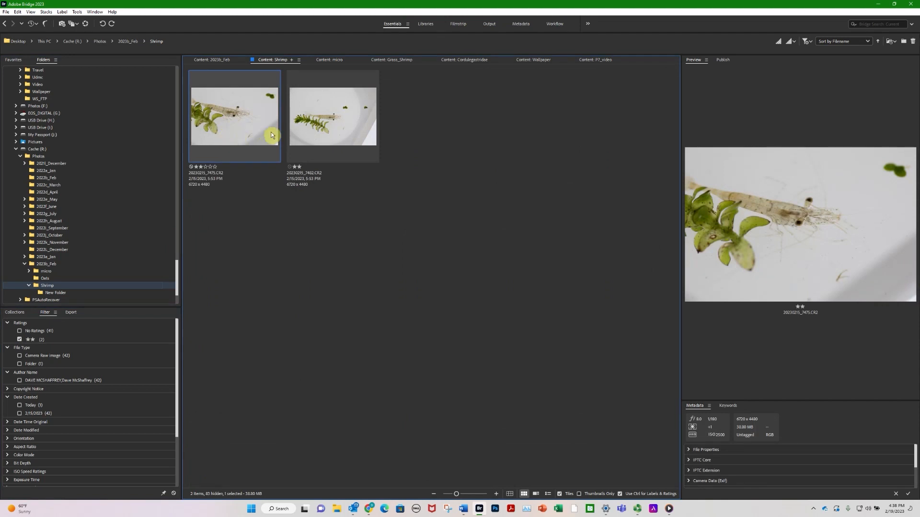
left_click(300, 130, "ctrl")
right_click(232, 126)
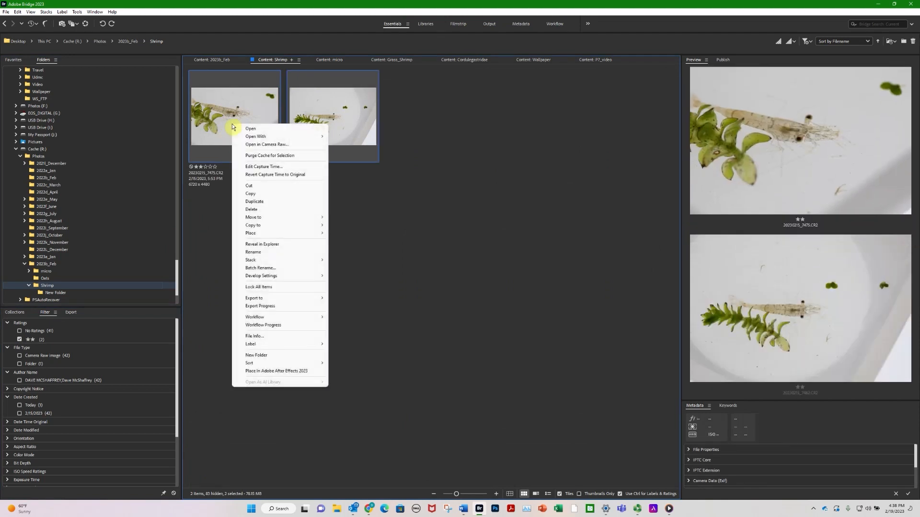
left_click(253, 194)
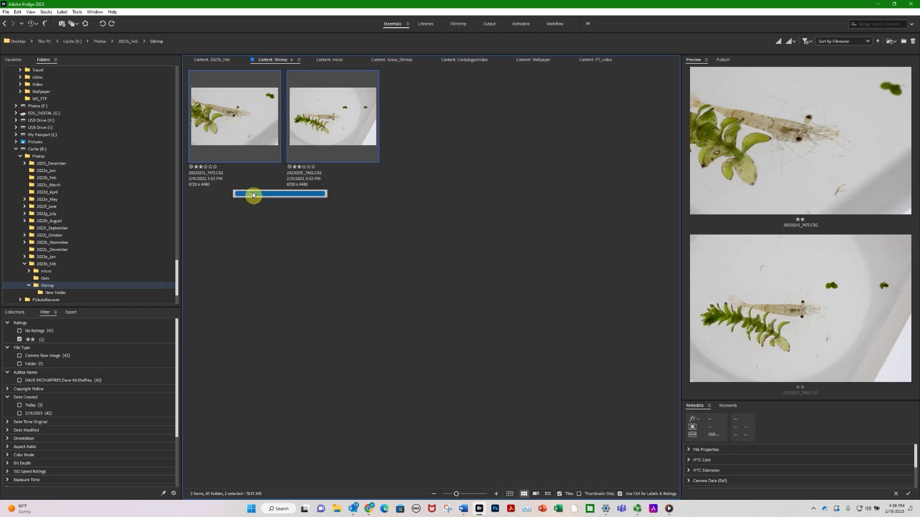
Paste the two copied photos into New Folder under Shrimp
left_click(63, 293)
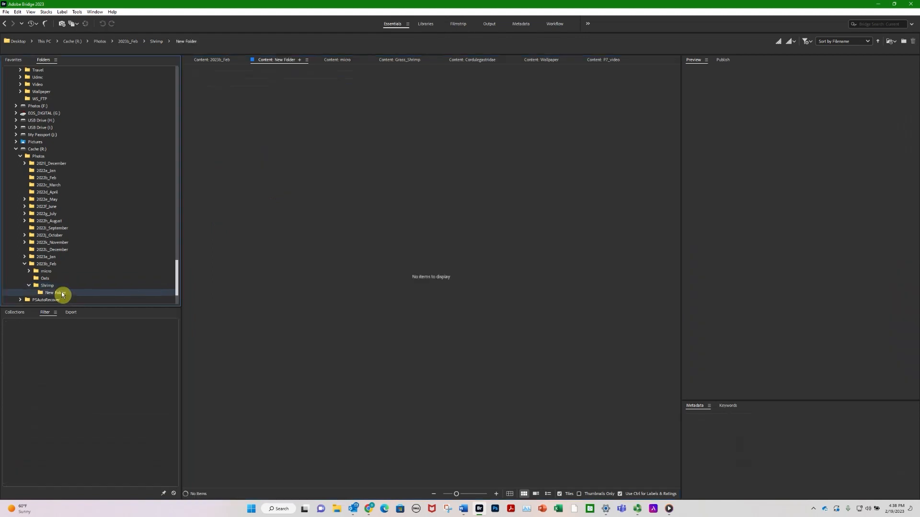
right_click(244, 204)
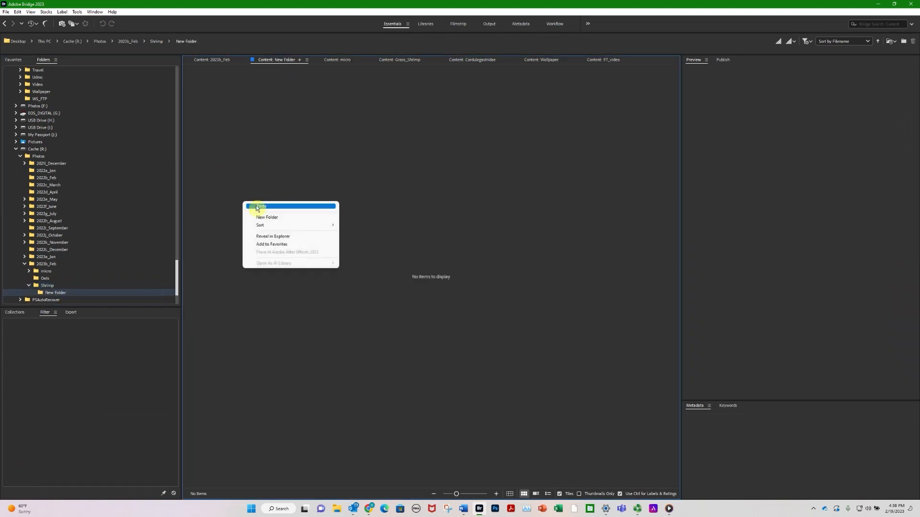
left_click(254, 206)
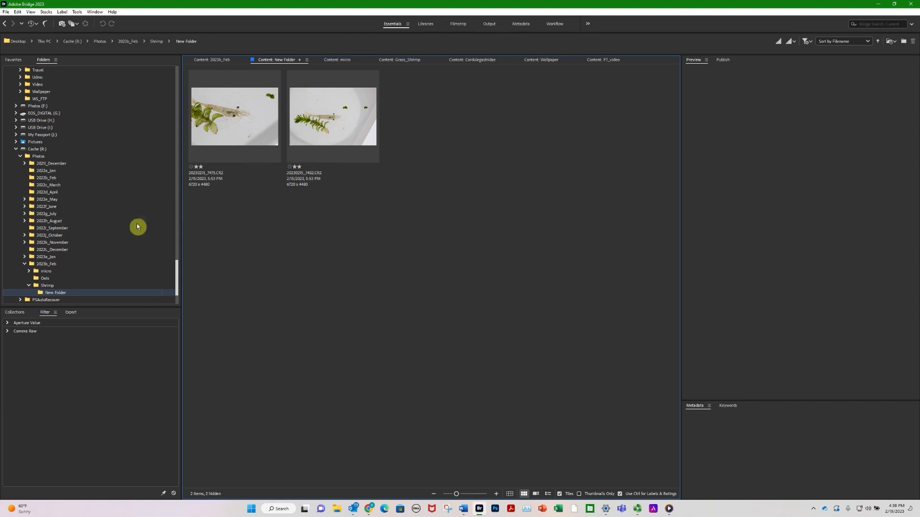
Preview the two photos in New Folder individually and open both together with Adobe Photoshop 2023
left_click(240, 123)
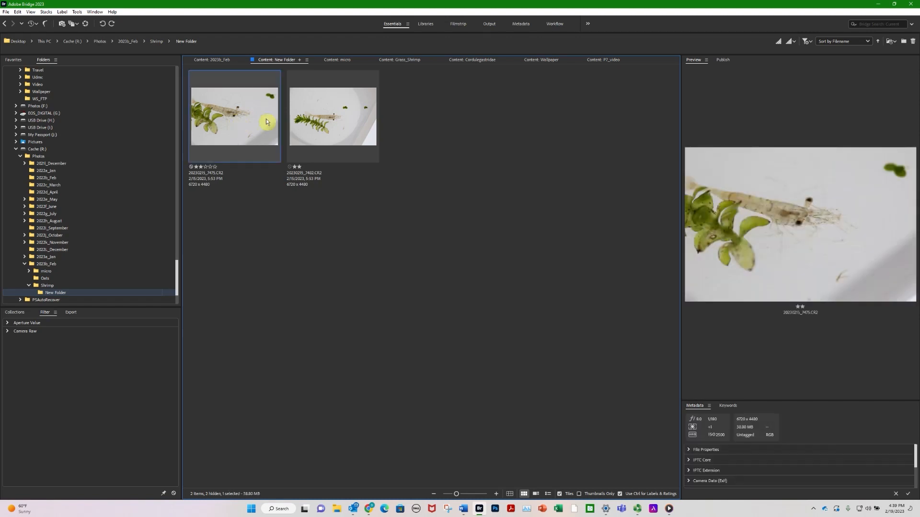
left_click(322, 126)
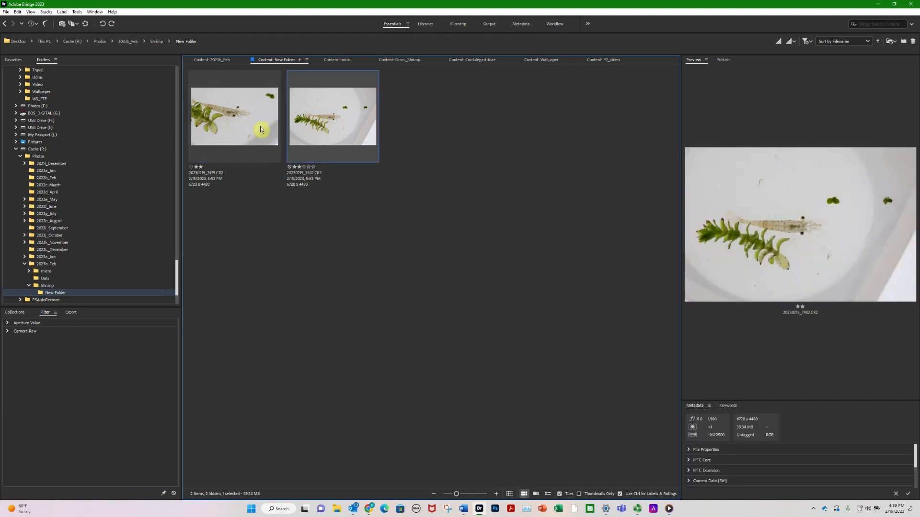
left_click(220, 123)
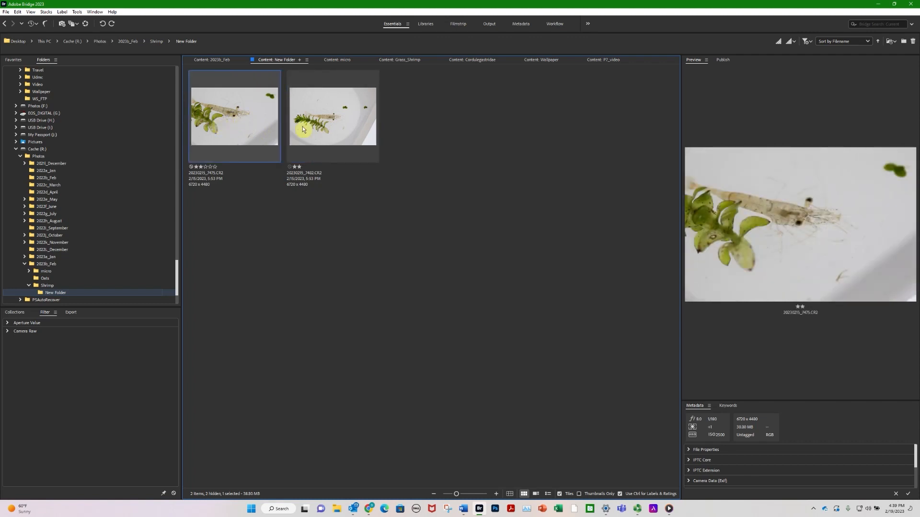
left_click(330, 126, "ctrl")
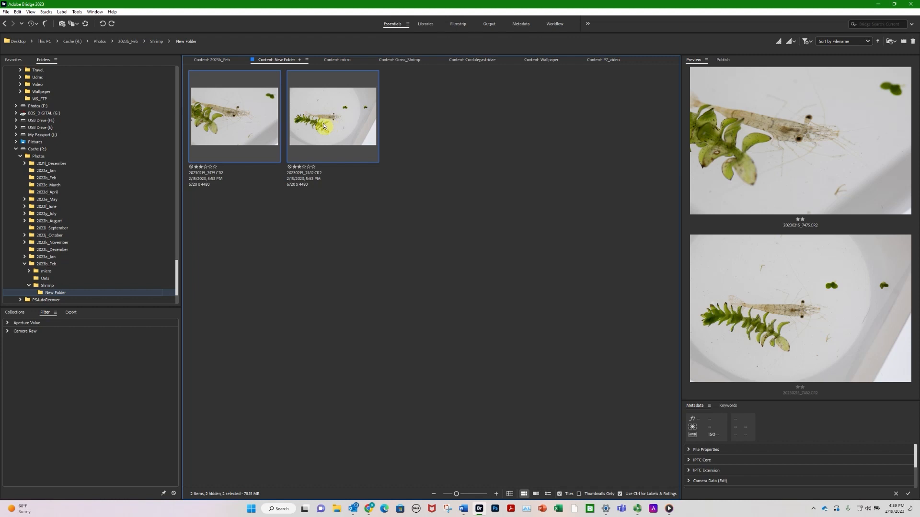
right_click(326, 111)
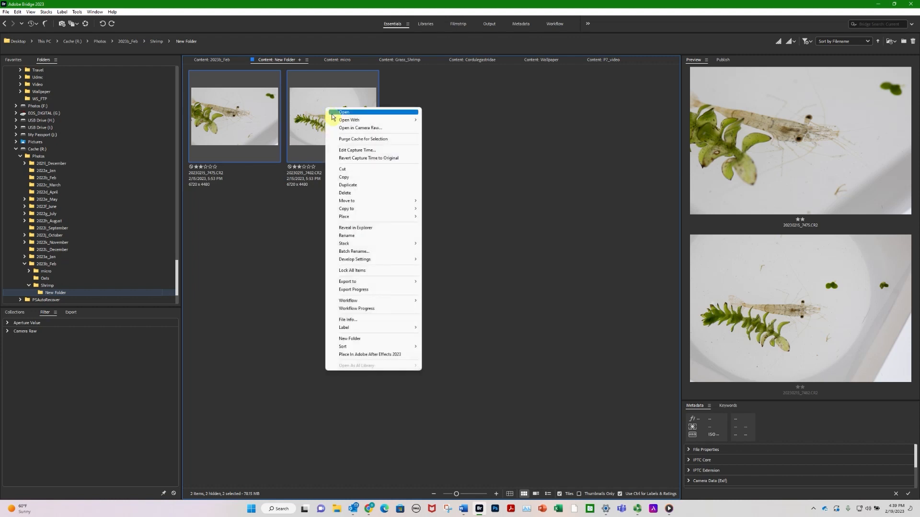
mouse_move(336, 122)
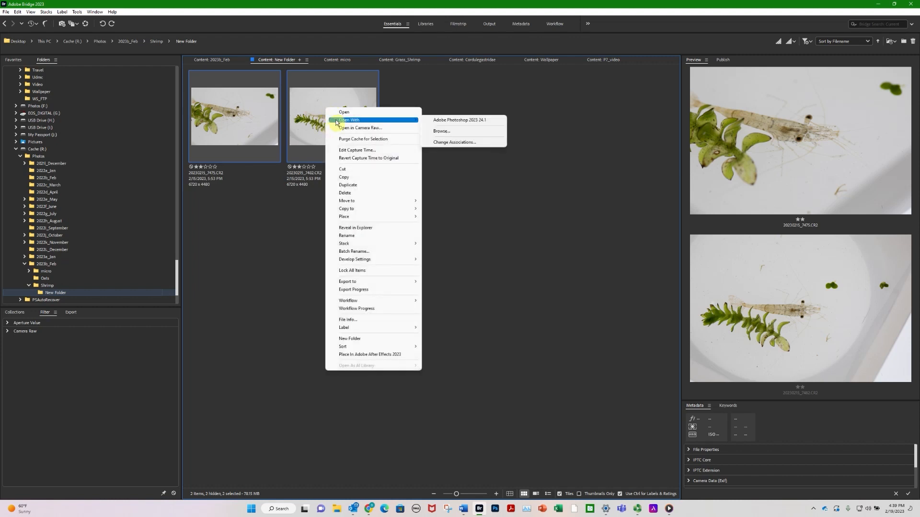
left_click(436, 121)
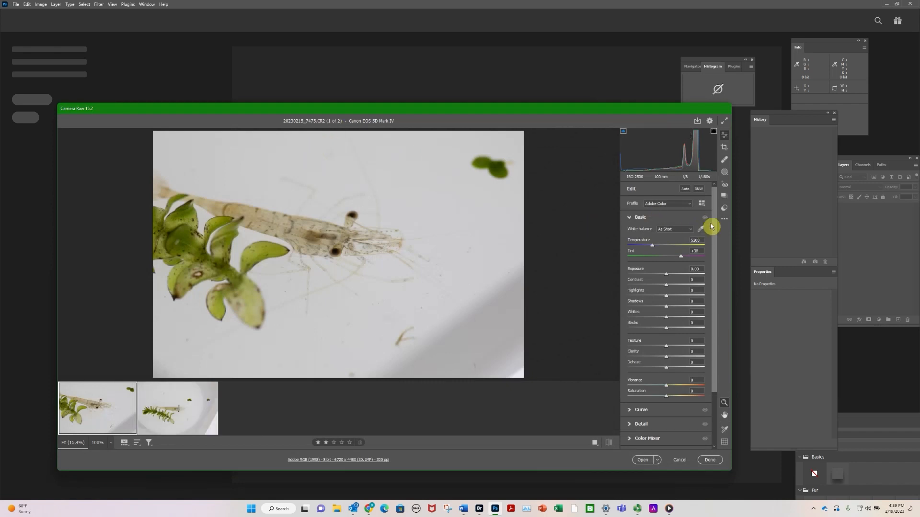
Apply the favorite preset Normal to 20230215_7475.CR2 and review its Detail settings before returning to the Basic adjustments
left_click(725, 222)
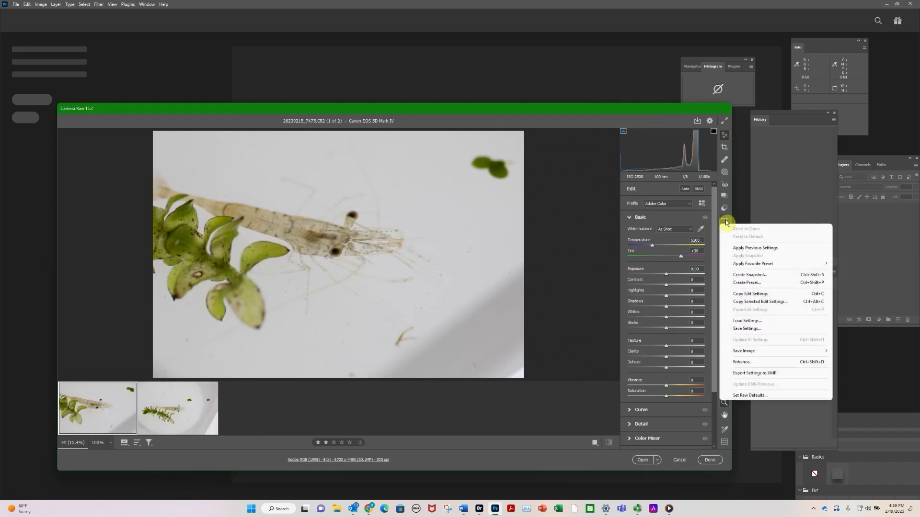
mouse_move(750, 267)
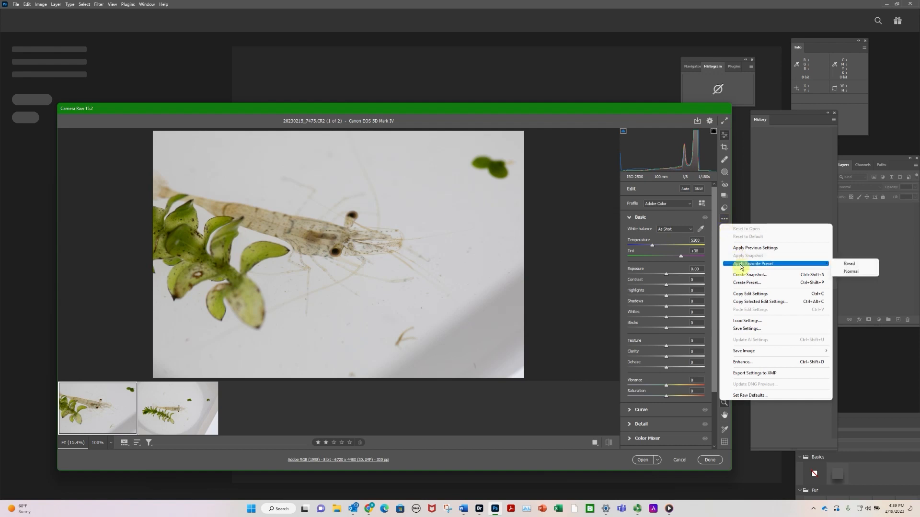
left_click(843, 272)
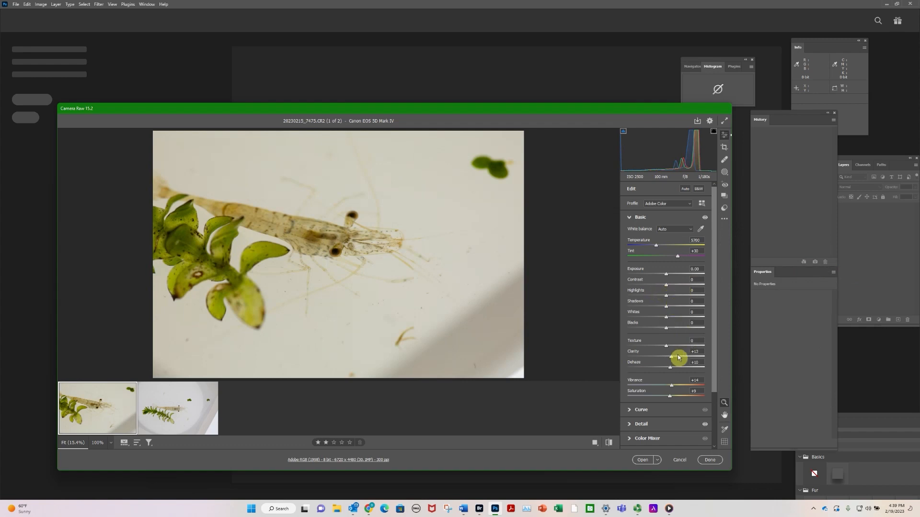
left_click(629, 426)
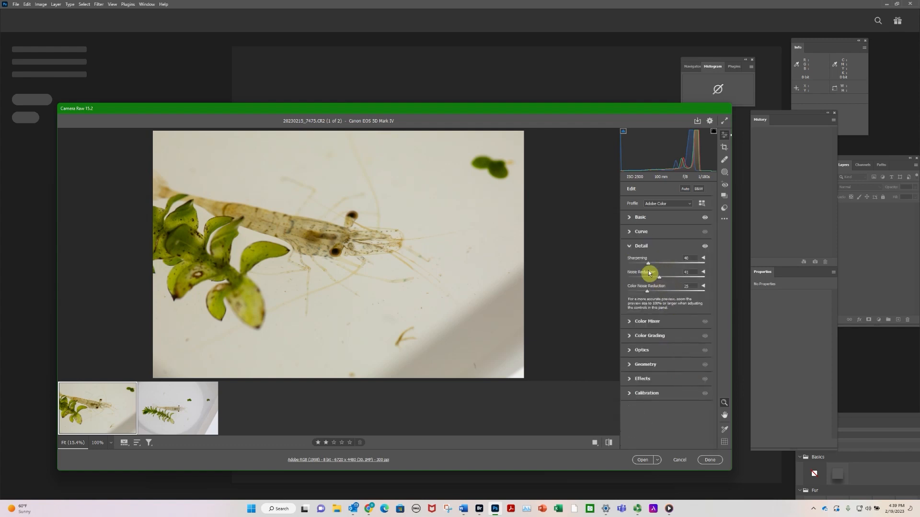
left_click(638, 220)
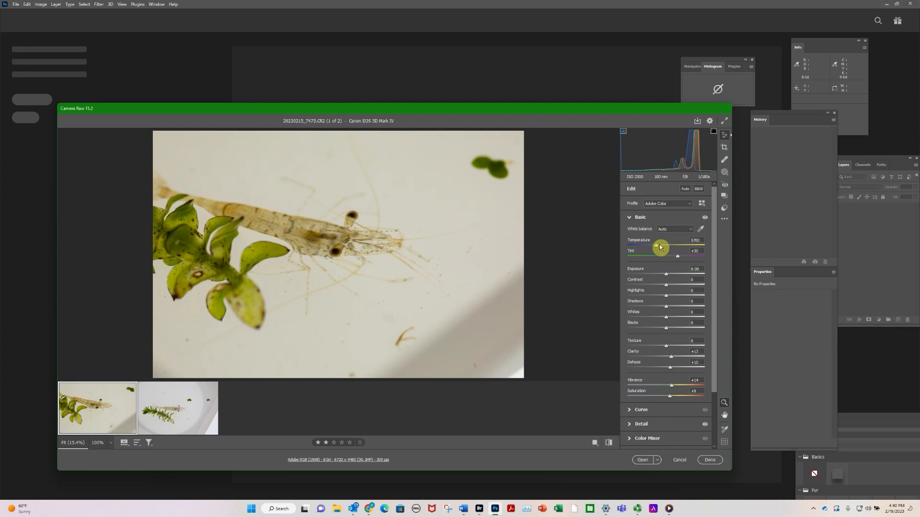
Set the photo's Temperature to 5250, Whites to +17 and Exposure to +0.20
left_click_drag(656, 247, 652, 249)
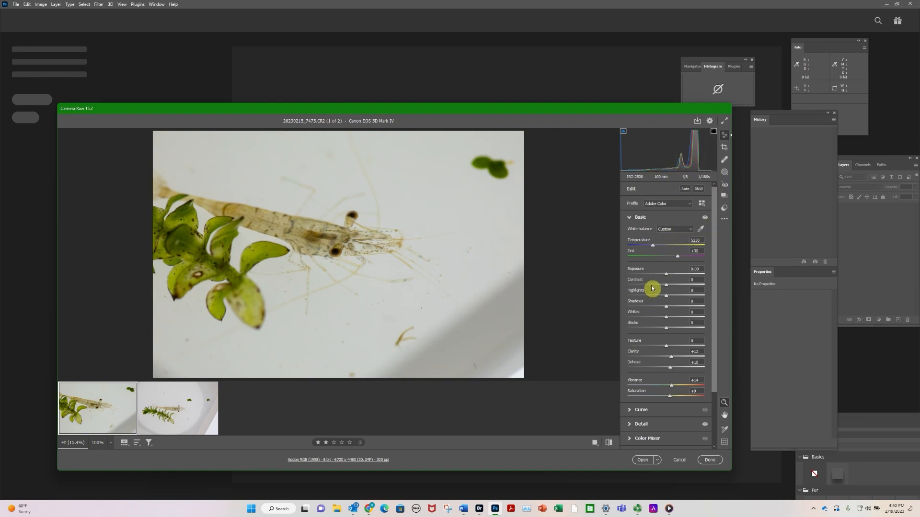
left_click_drag(667, 273, 664, 278)
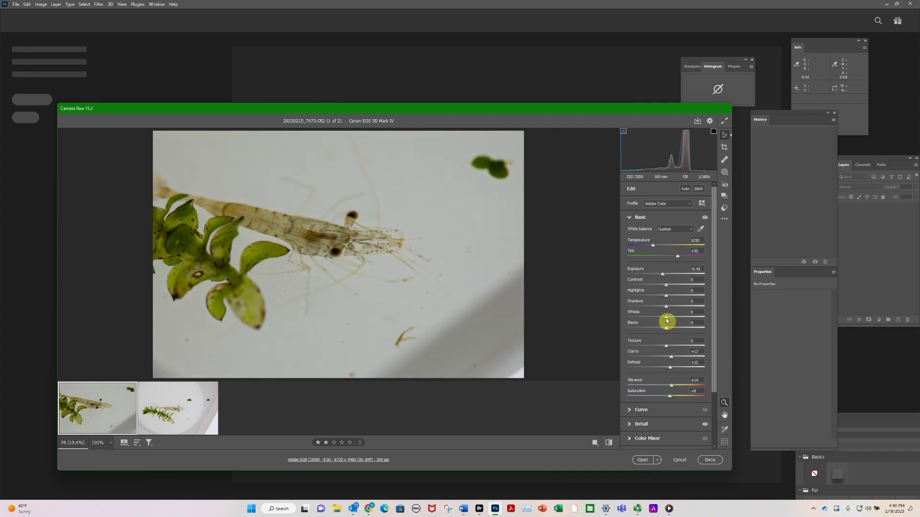
left_click_drag(666, 320, 672, 320)
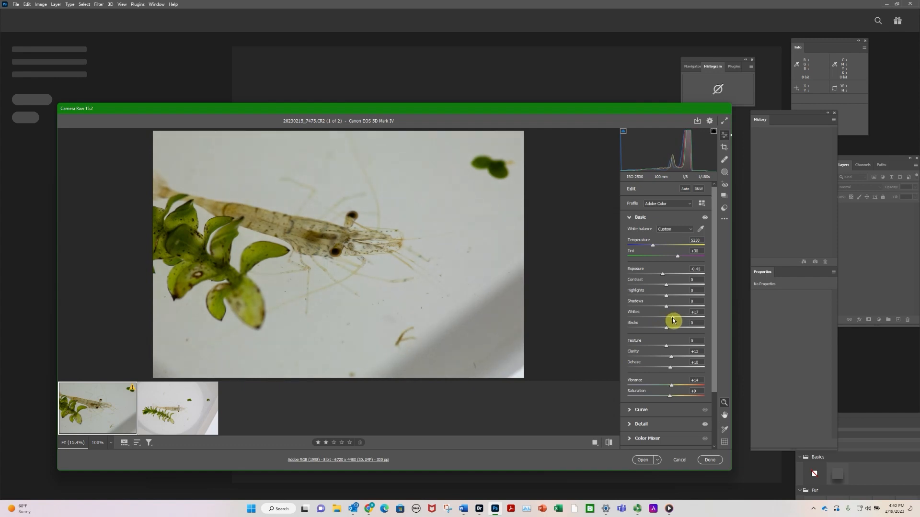
left_click_drag(663, 275, 669, 277)
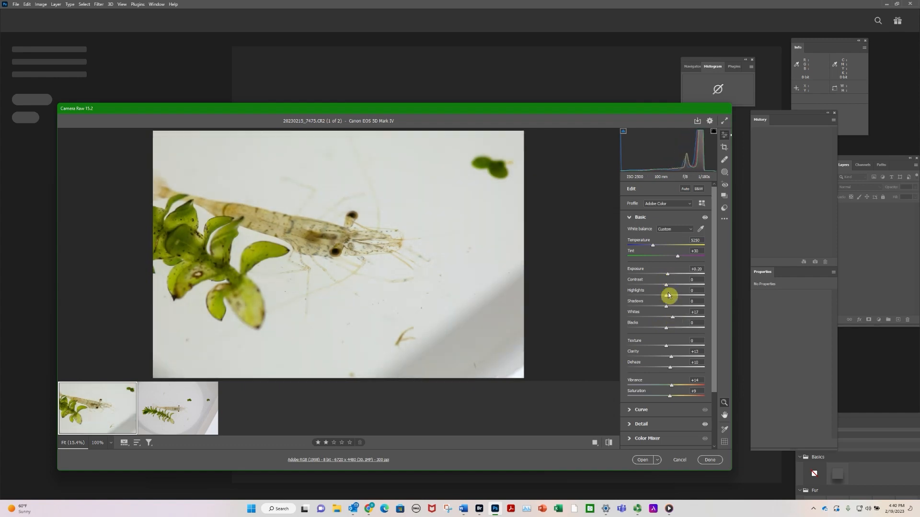
Set the photo's Blacks to -33, Highlights to +3 and Whites to +26
left_click_drag(665, 328, 645, 326)
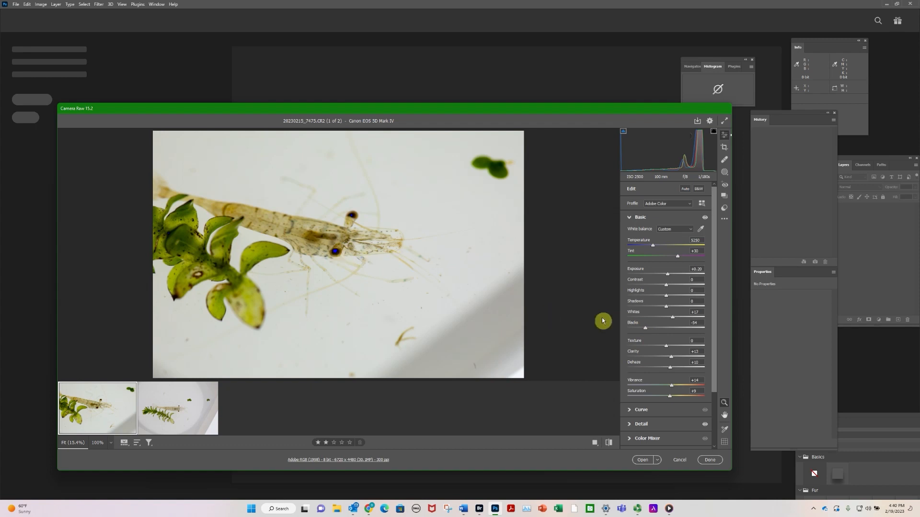
left_click_drag(644, 329, 653, 331)
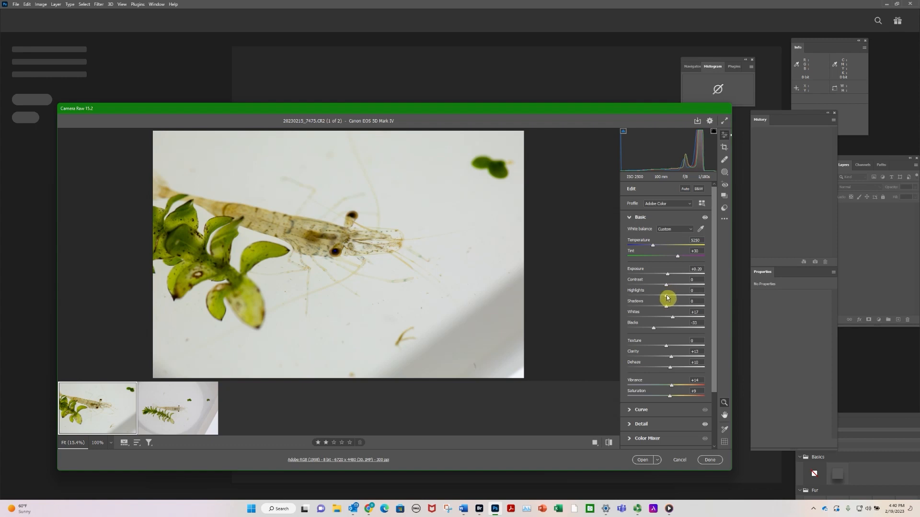
left_click_drag(667, 299, 684, 318)
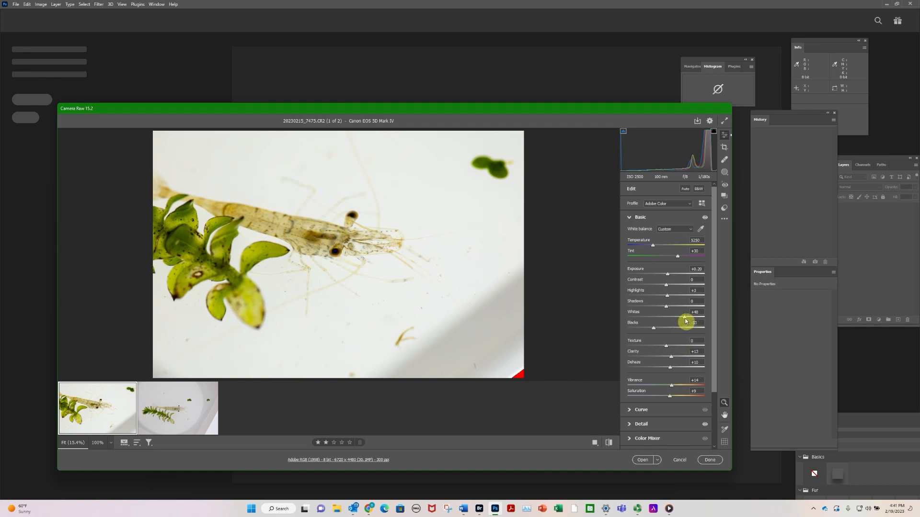
mouse_move(686, 321)
left_mouse_down()
mouse_move(699, 320)
mouse_move(677, 324)
left_mouse_up()
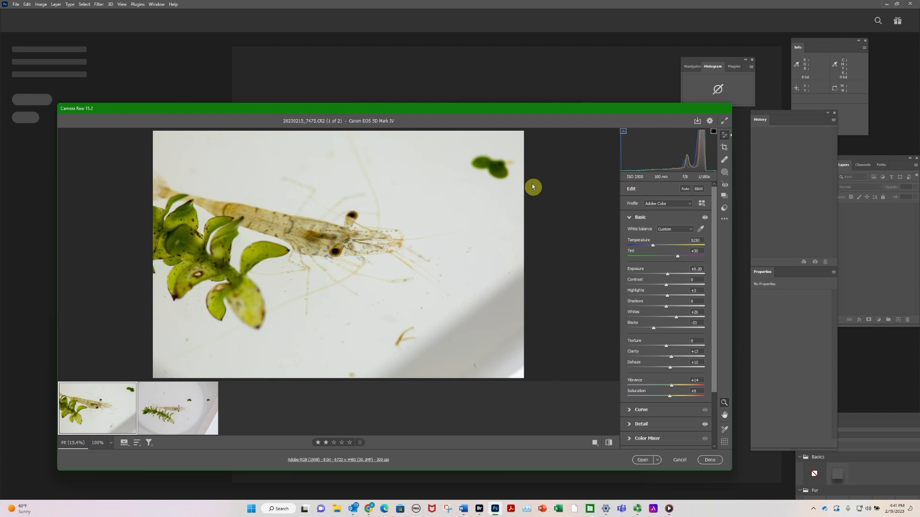
Save the current edit settings as a Camera Raw preset named shrimp in the User Presets group
left_click(725, 220)
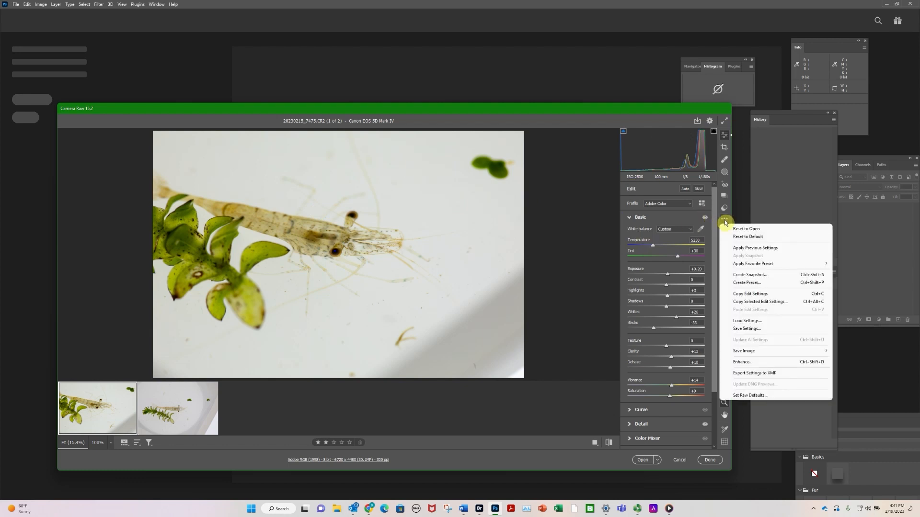
left_click(750, 285)
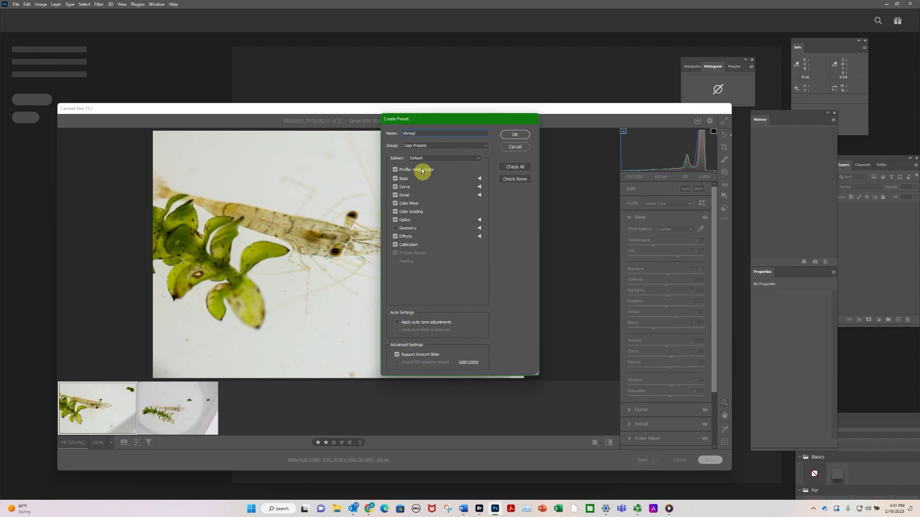
left_click(485, 146)
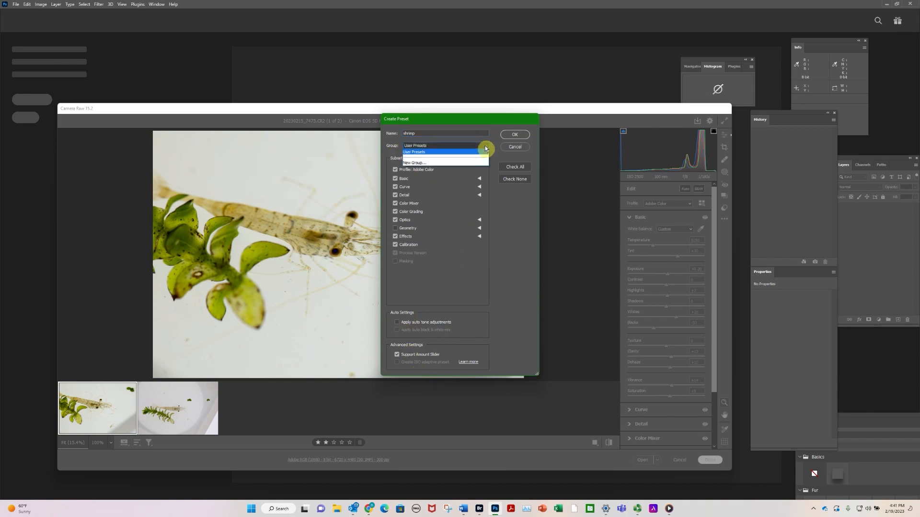
left_click(498, 120)
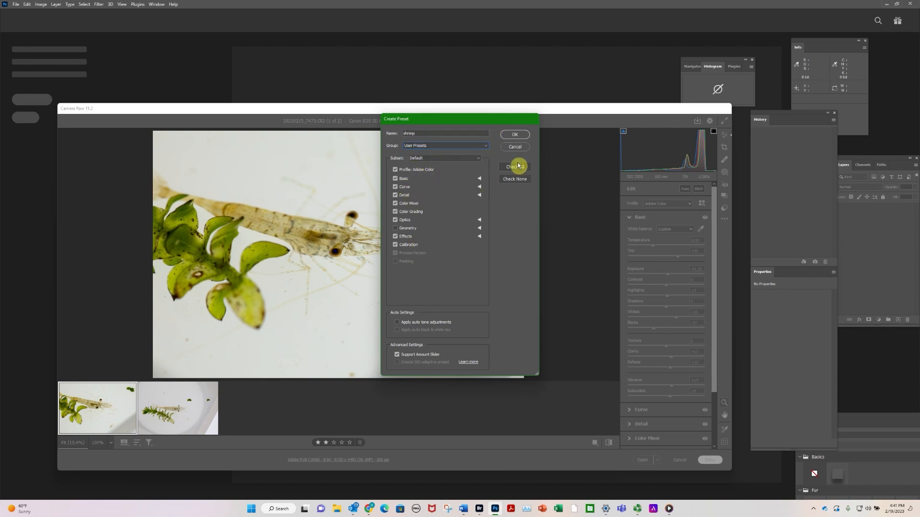
left_click(514, 135)
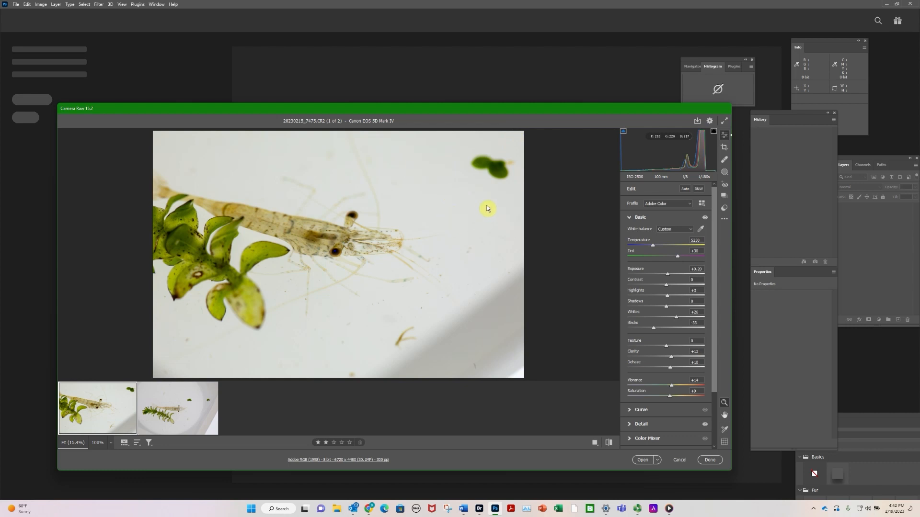
Try the previous settings on 20230215_7482.CR2 and warm the result with a higher Temperature
mouse_move(127, 399)
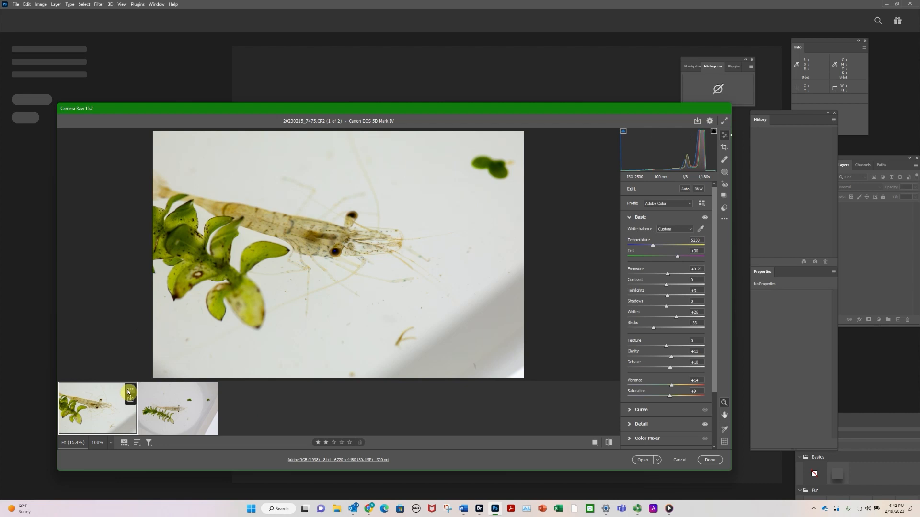
left_click(160, 395)
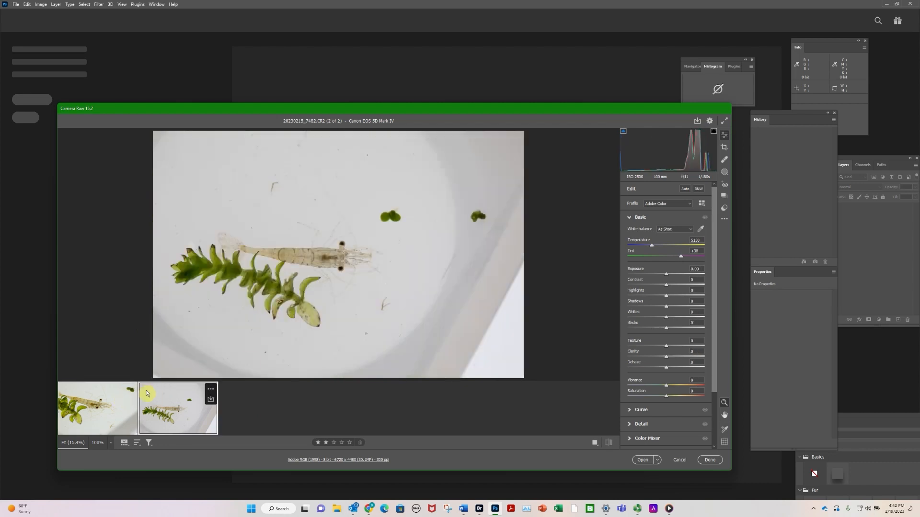
left_click(724, 220)
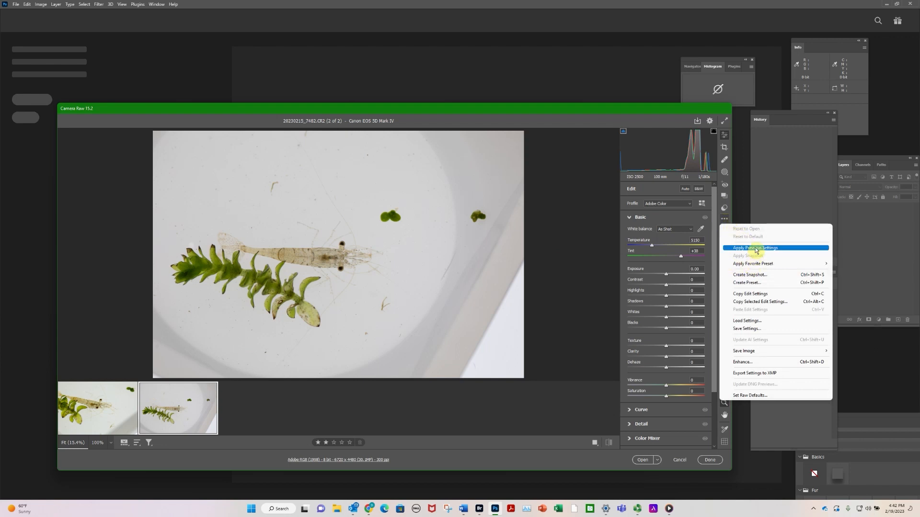
mouse_move(756, 264)
left_click(763, 249)
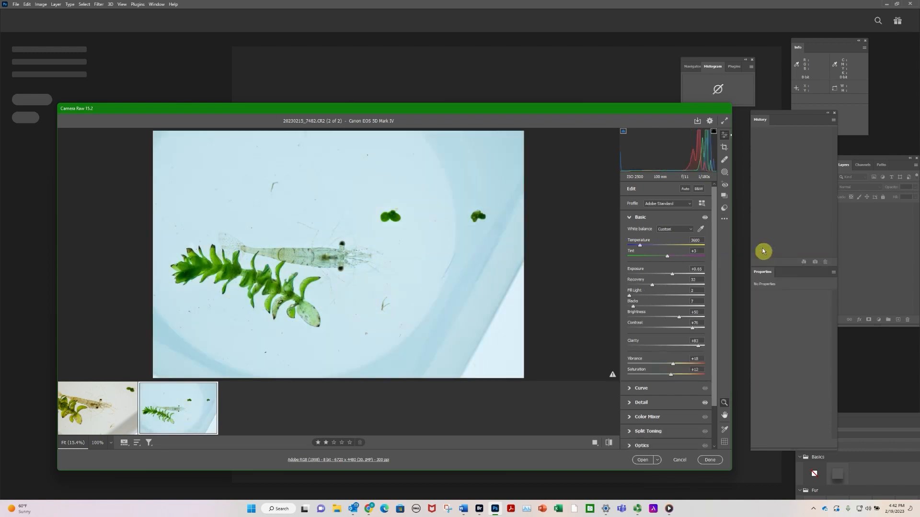
left_click_drag(640, 245, 658, 247)
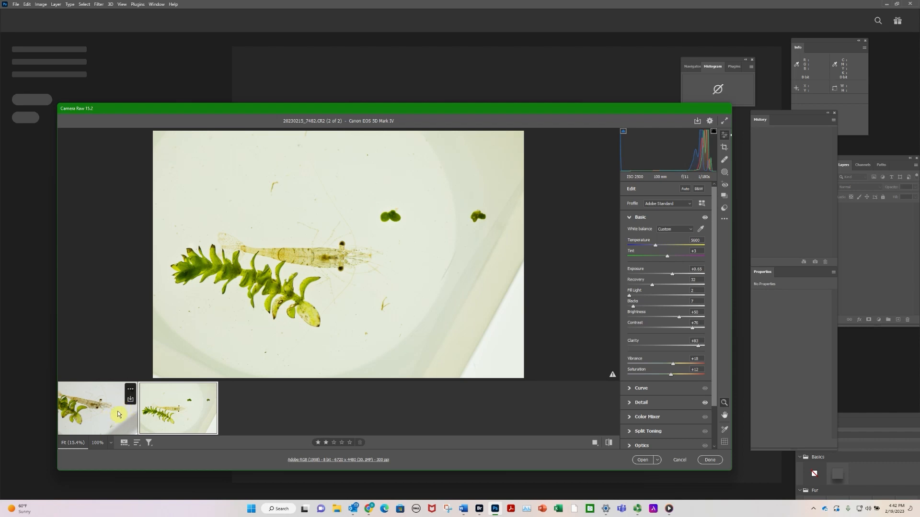
Copy the edit settings of 20230215_7475.CR2 onto 20230215_7482.CR2 and open both photos in Photoshop
left_click(130, 390)
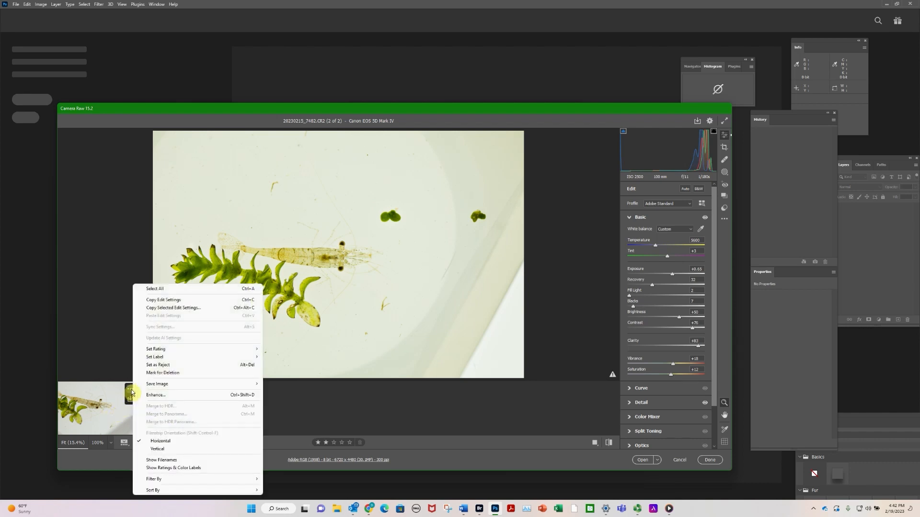
left_click(165, 300)
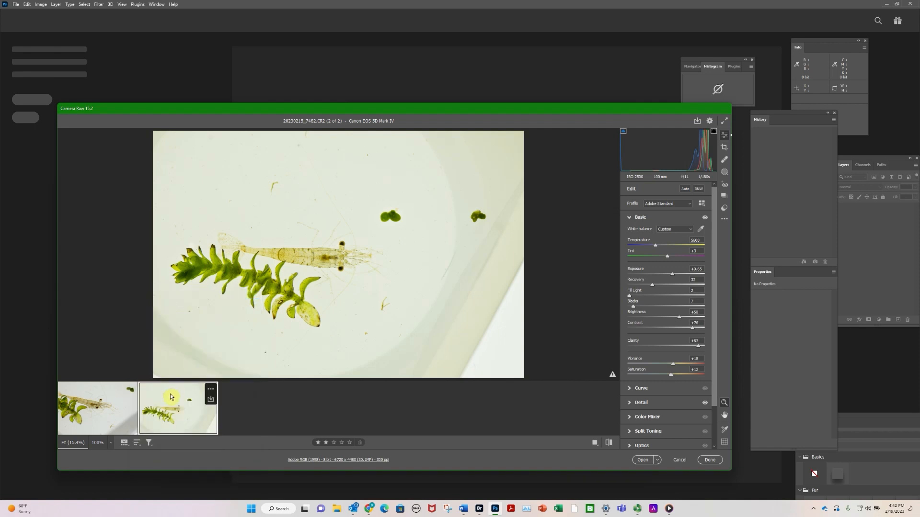
left_click(209, 390)
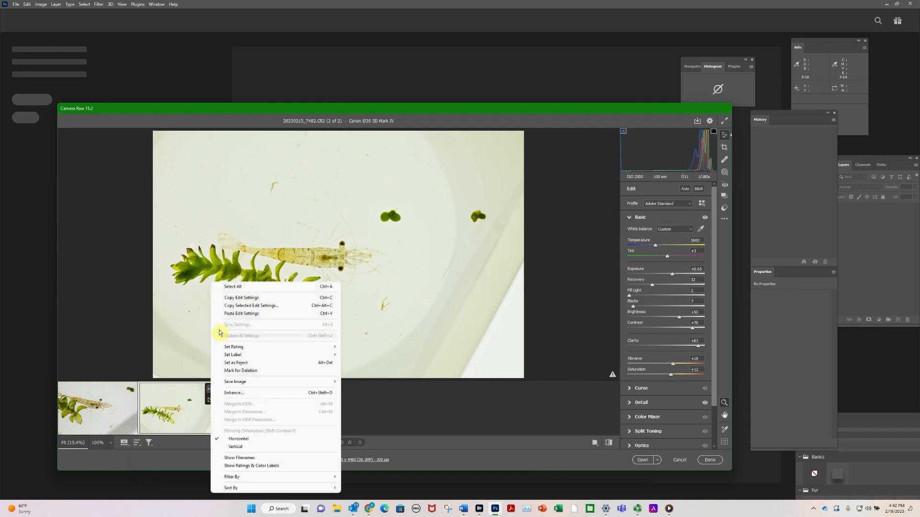
left_click(221, 315)
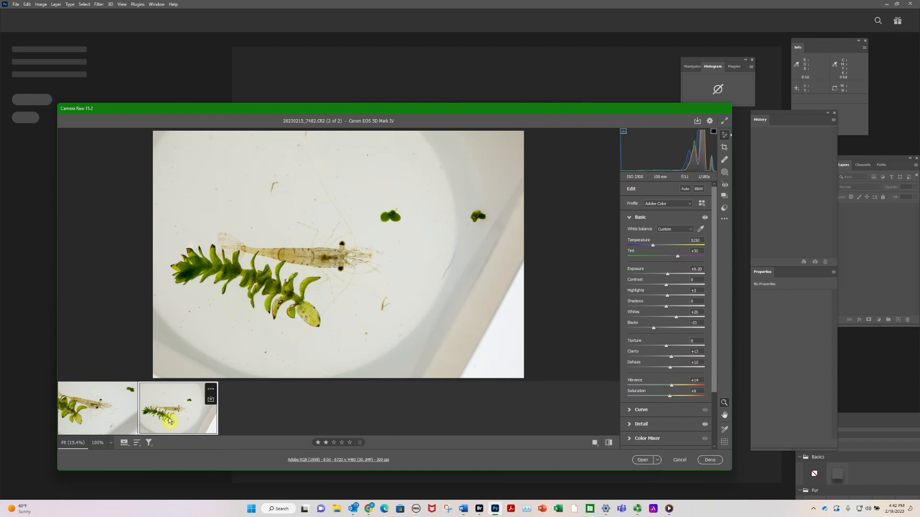
left_click(124, 405, "shift")
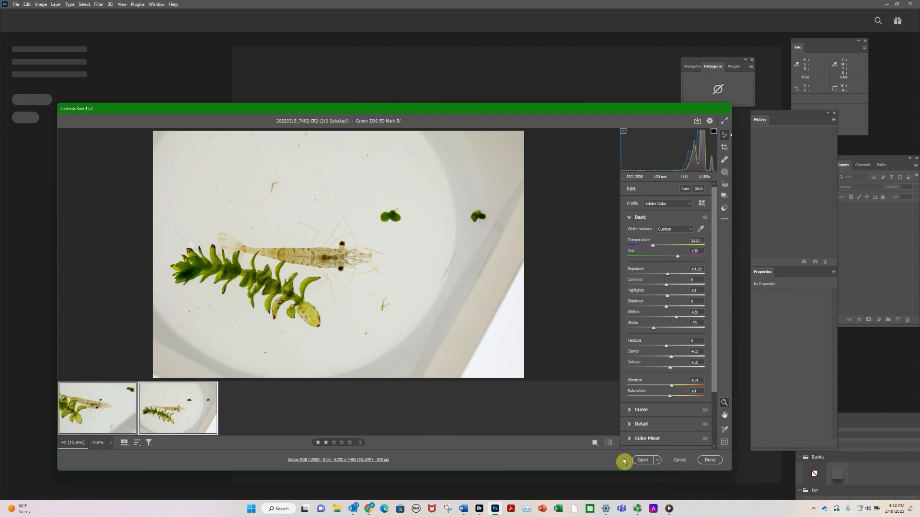
left_click(643, 461)
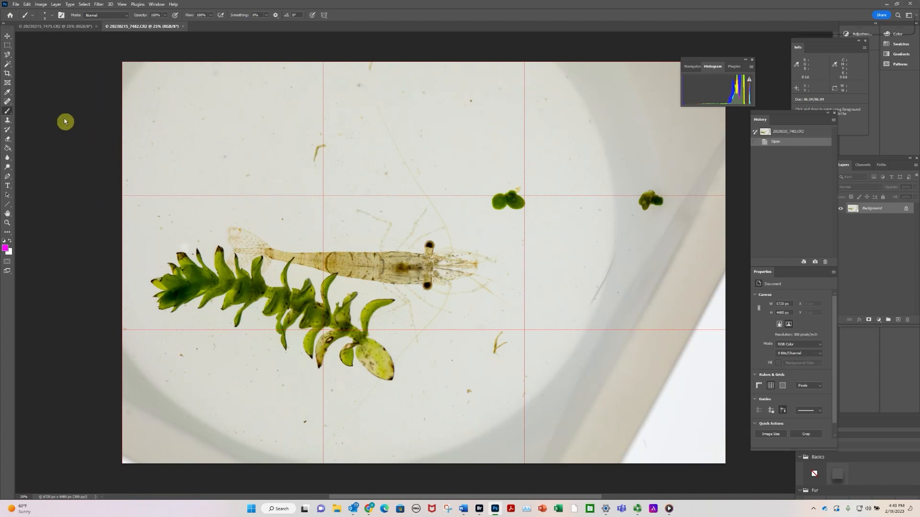
Start cropping 20230215_7482.CR2, try the 1920 x 1440 and 1920 x 1280 px presets and choose 1920 x 1080 px 100 ppi
left_click(6, 75)
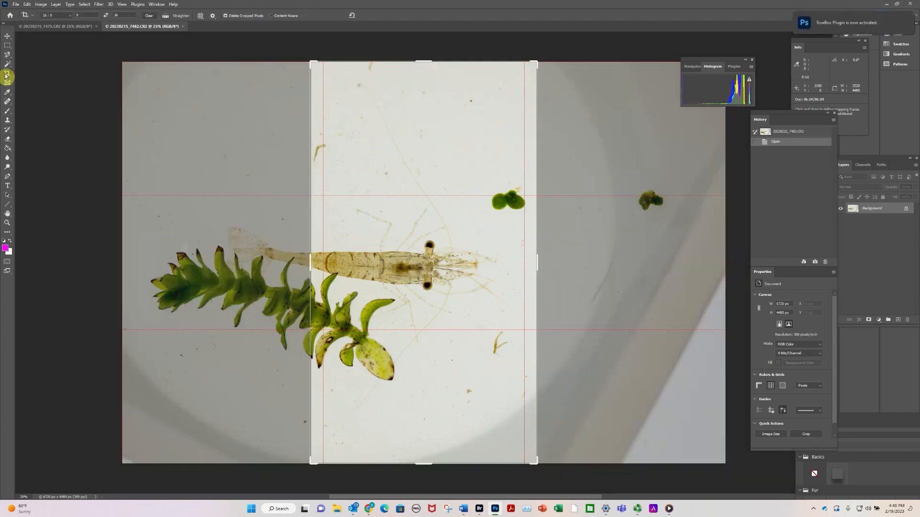
left_click(70, 17)
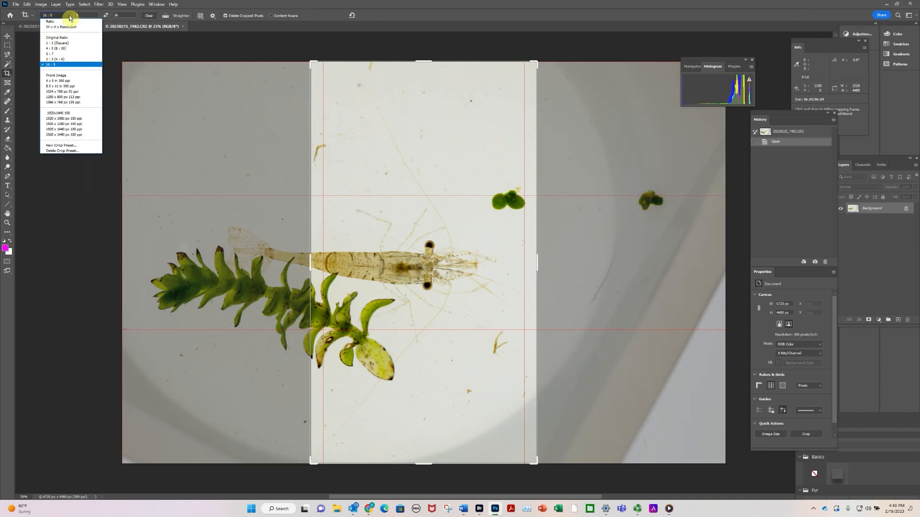
left_click(59, 129)
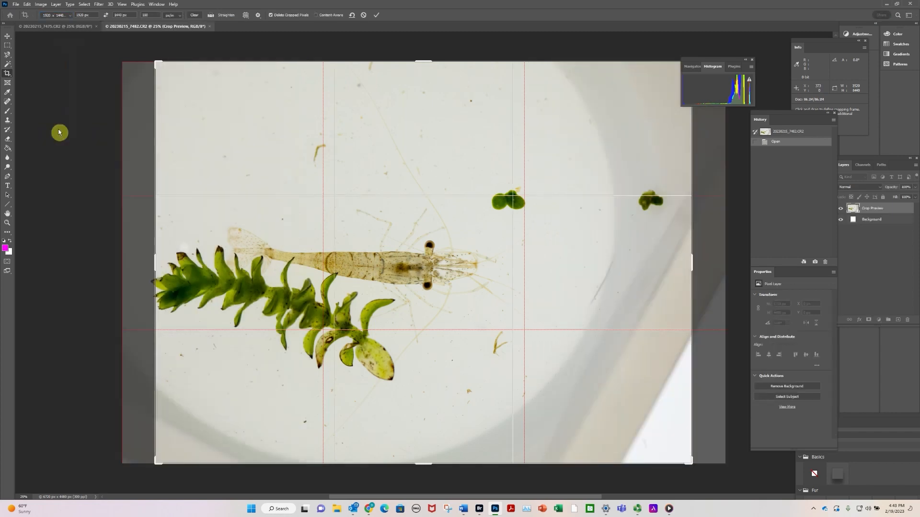
left_click(71, 16)
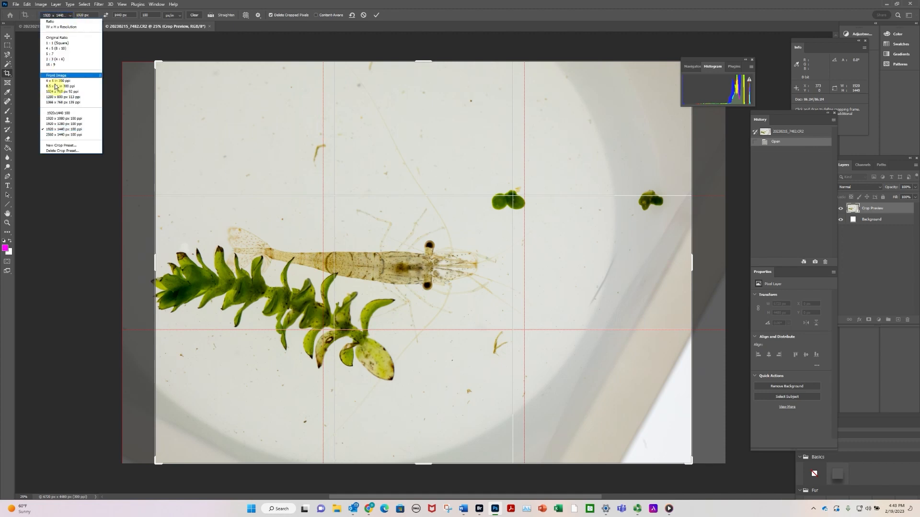
left_click(55, 124)
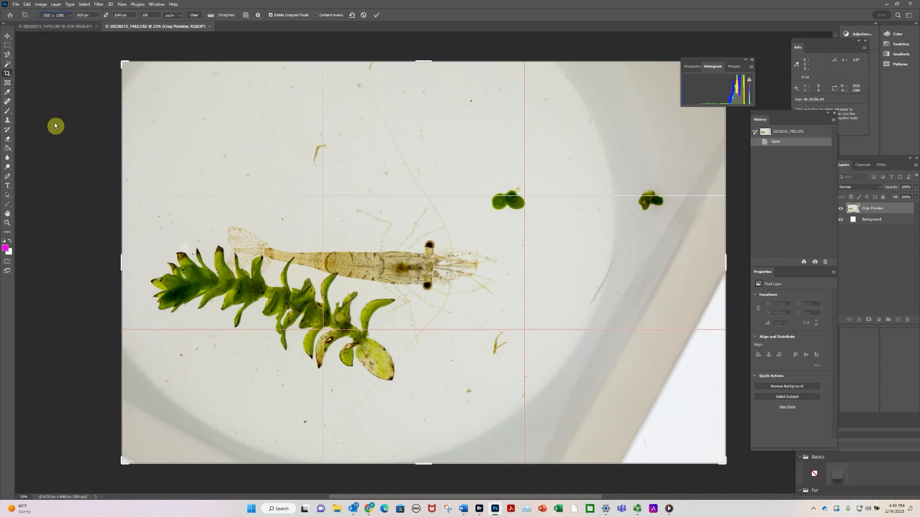
left_click(70, 17)
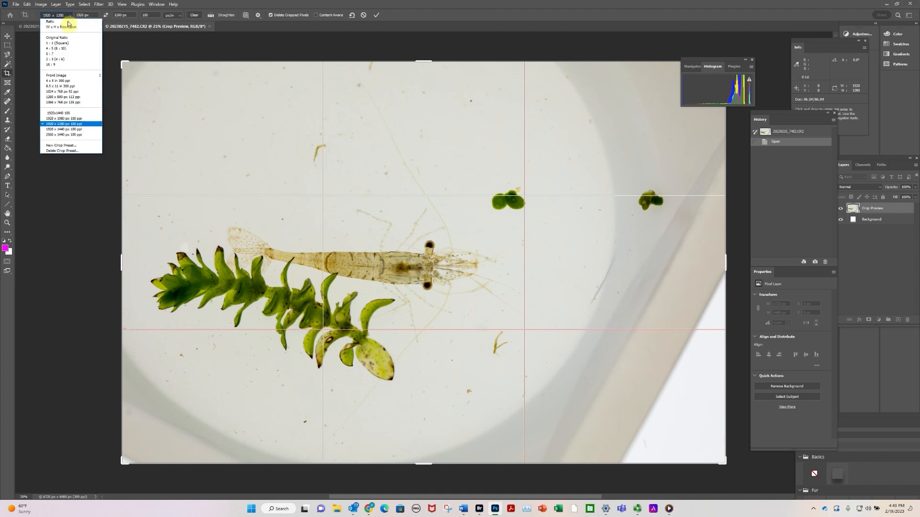
left_click(63, 120)
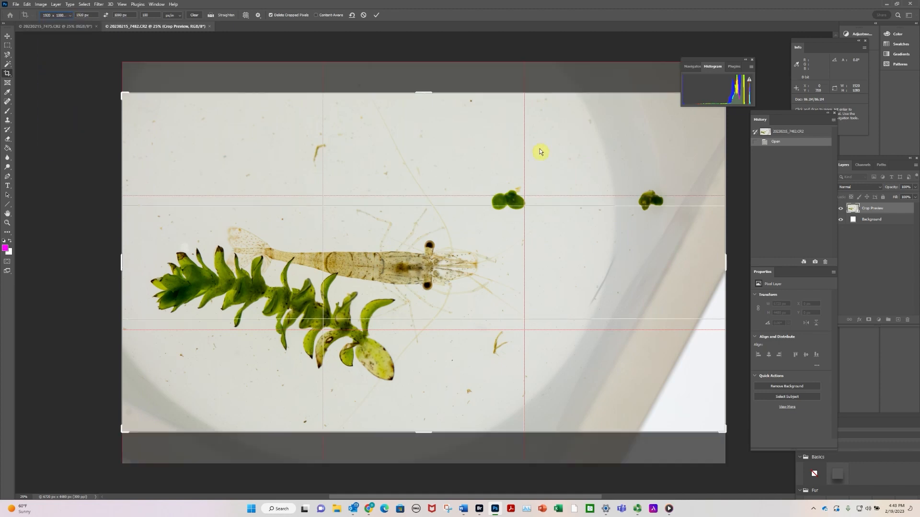
Tighten and reposition the crop frame around the shrimp, the plant stem and the nearest green leaf pair, and apply the crop
left_click_drag(423, 95, 425, 117)
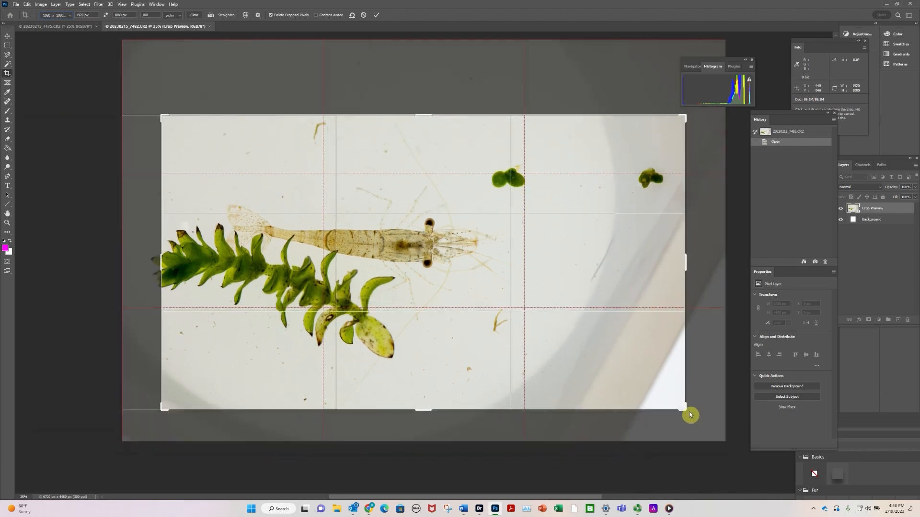
left_click_drag(689, 415, 647, 380)
left_click_drag(421, 143, 419, 148)
left_click_drag(454, 206, 450, 182)
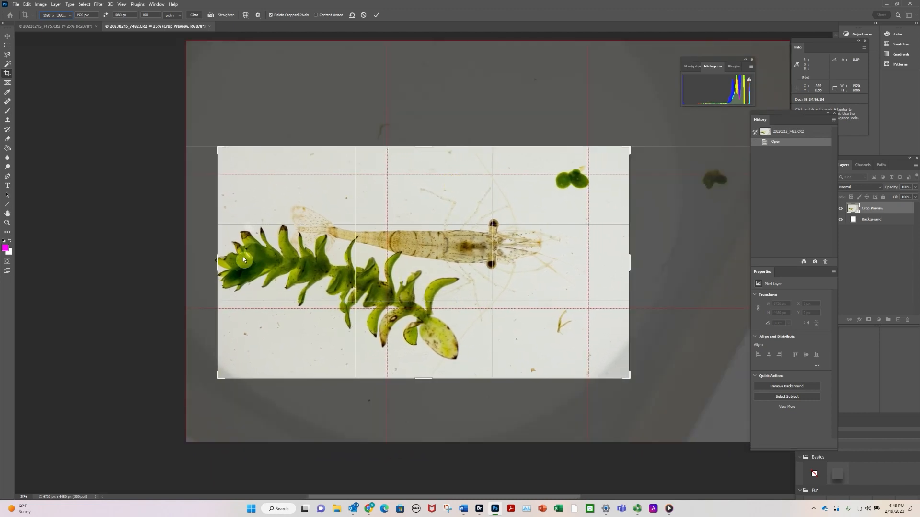
left_click_drag(222, 263, 216, 265)
left_click_drag(634, 260, 588, 262)
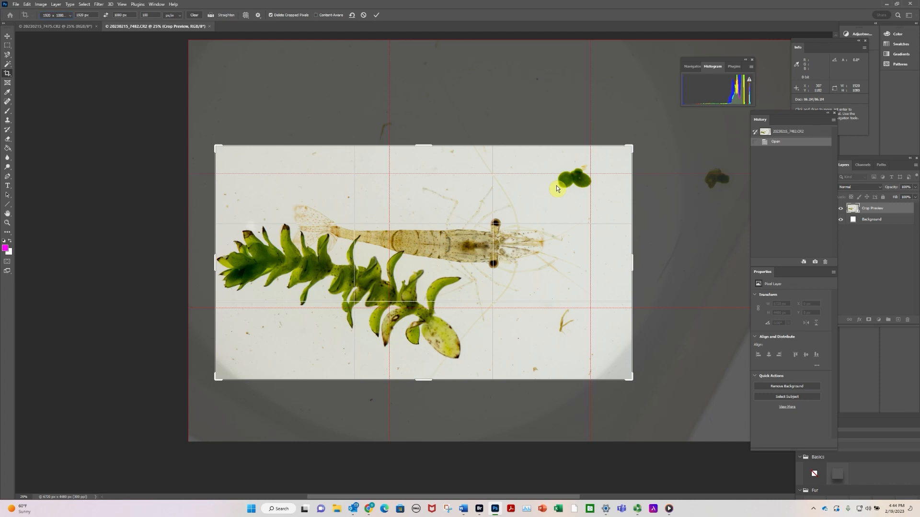
key("Return")
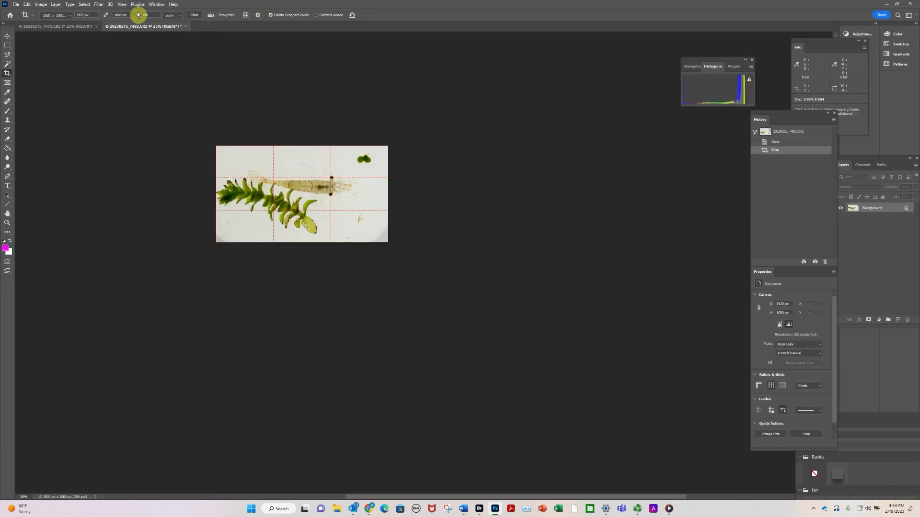
View the cropped 20230215_7482.CR2 at 100% and sharpen it with an Unsharp Mask of 191% amount and 1.0 pixel radius
left_click(121, 6)
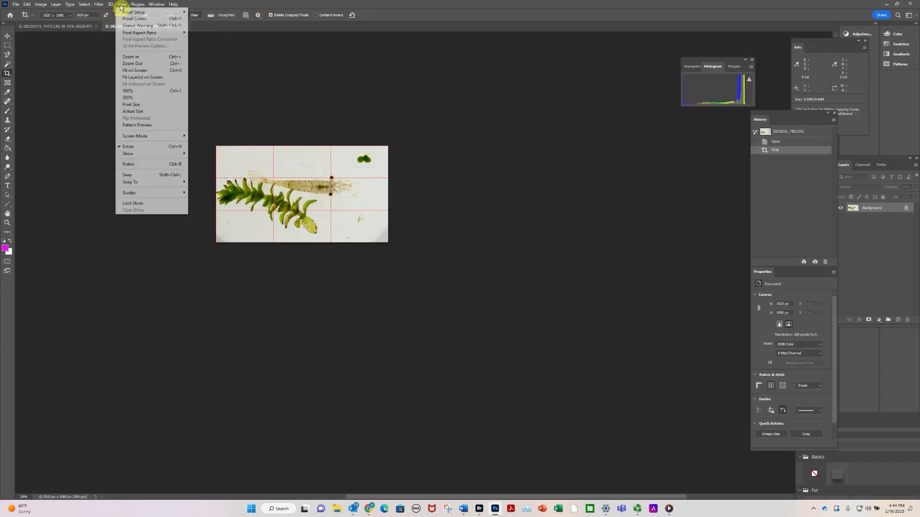
left_click(125, 91)
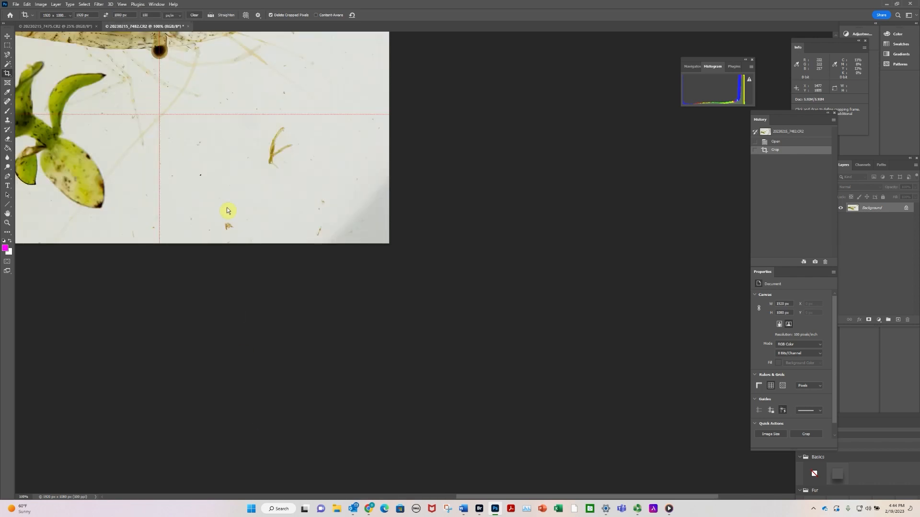
left_click_drag(215, 152, 540, 341)
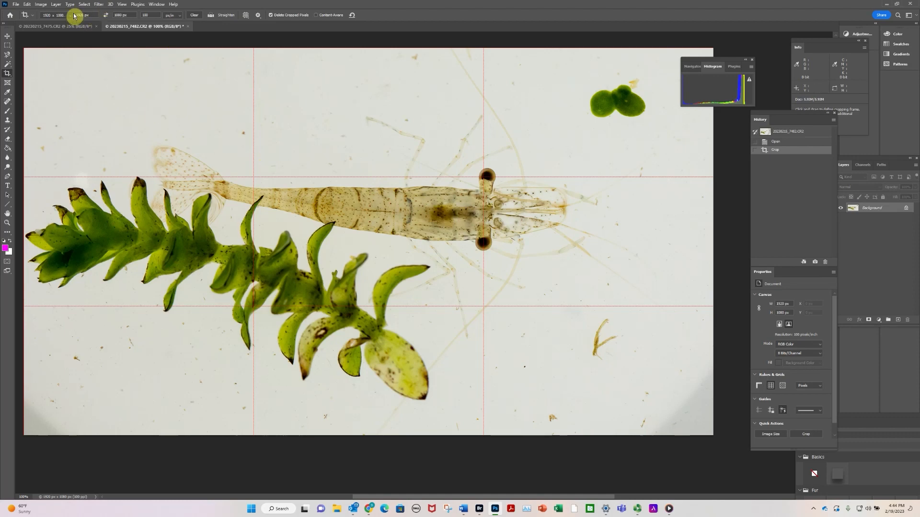
left_click(97, 5)
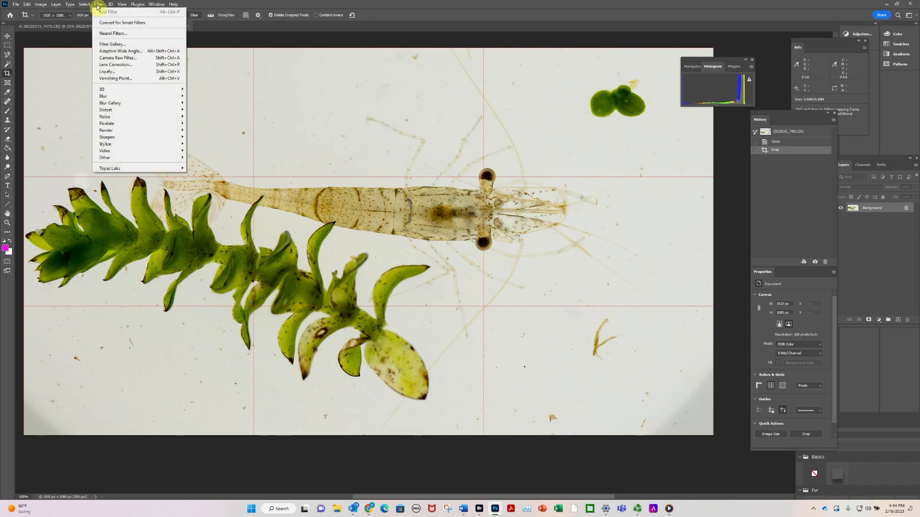
mouse_move(108, 139)
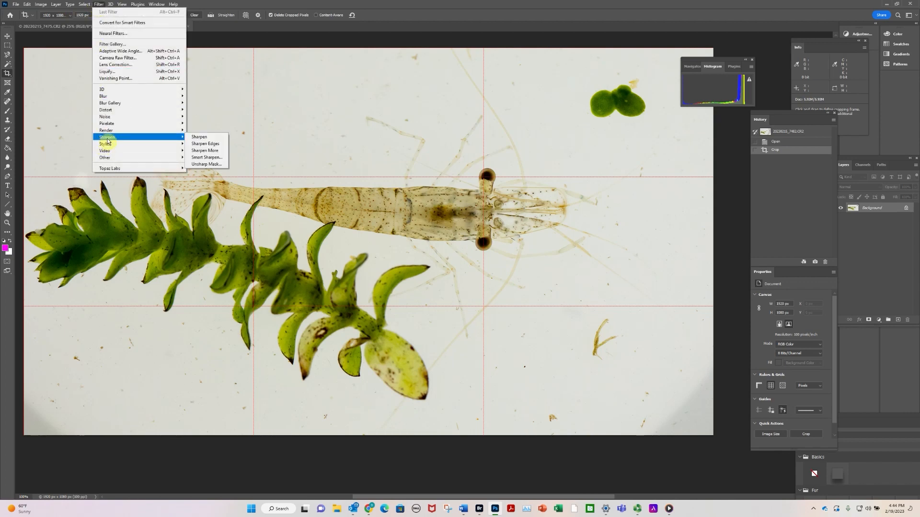
left_click(203, 164)
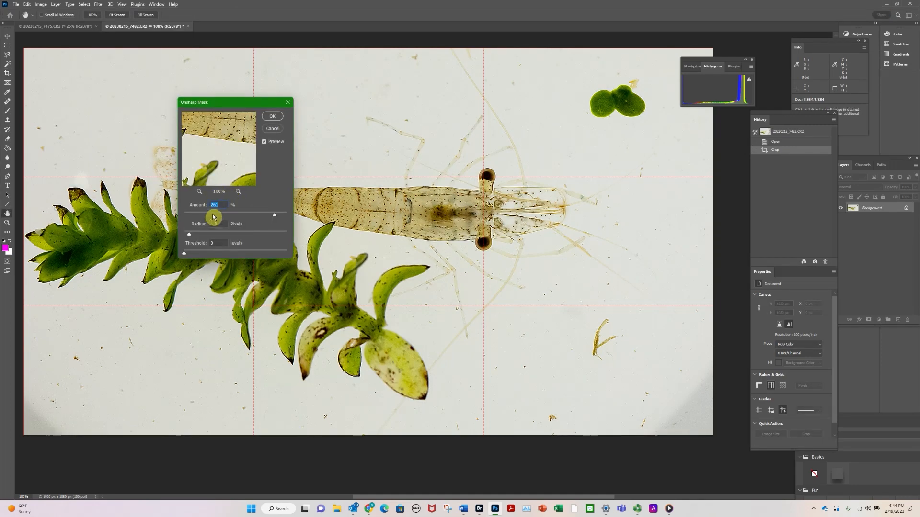
left_click_drag(187, 236, 187, 236)
mouse_move(274, 214)
left_mouse_down()
mouse_move(230, 217)
mouse_move(266, 220)
left_mouse_up()
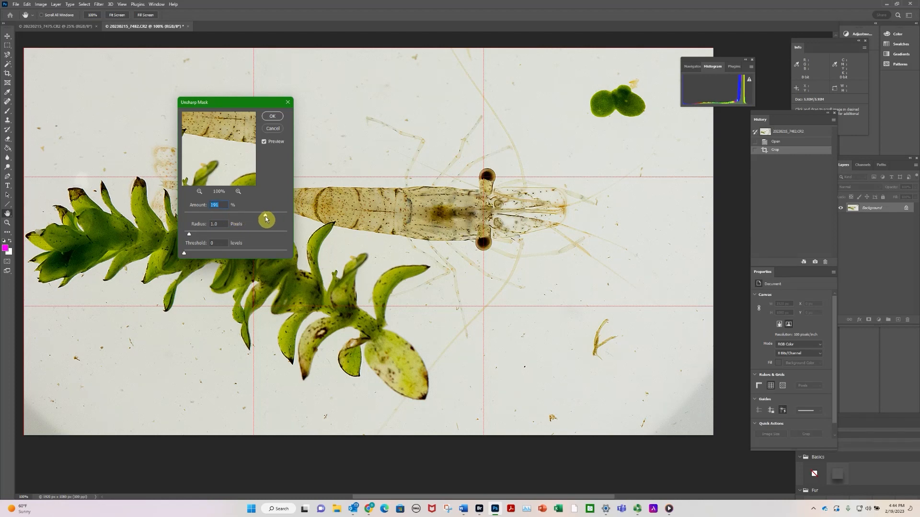
left_click_drag(190, 82, 141, 75)
left_click(150, 115)
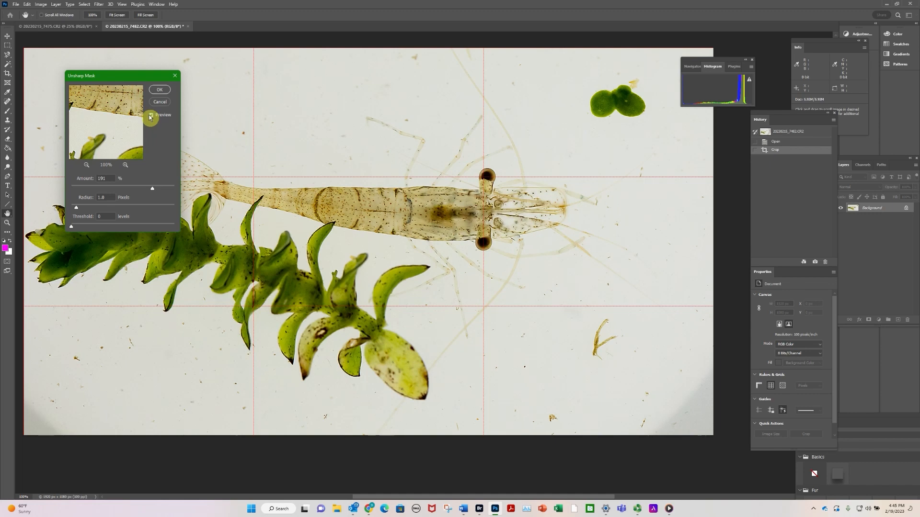
left_click(160, 89)
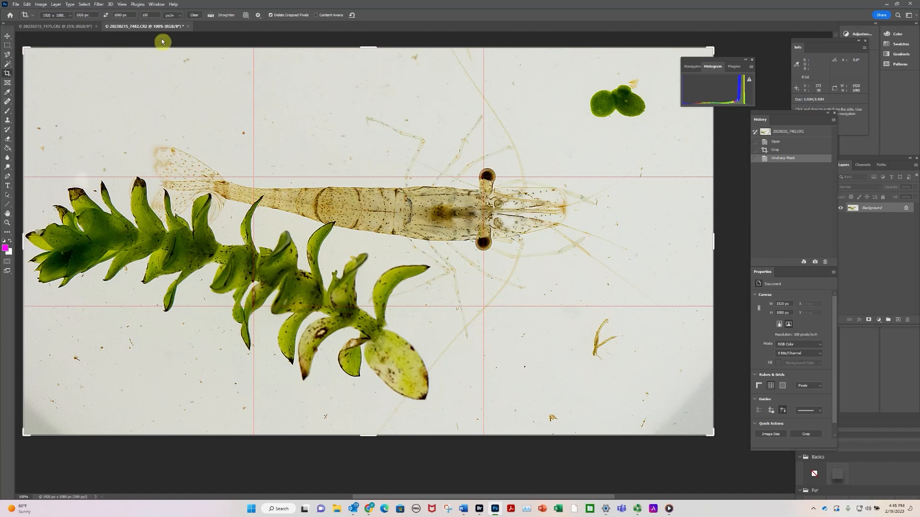
Sharpen 20230215_7482.CR2 further with Topaz Sharpen AI's Out of Focus - Very Blurry model, comparing before and after along the shrimp
left_click(101, 6)
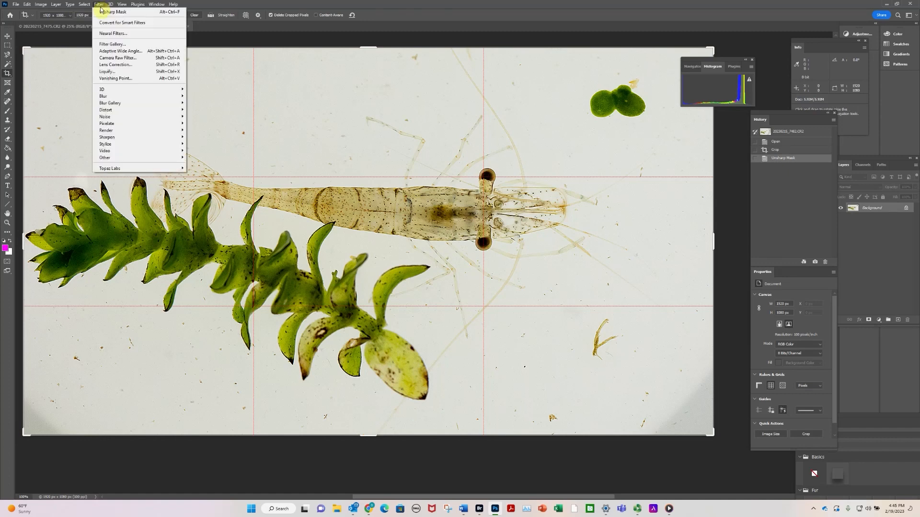
mouse_move(134, 169)
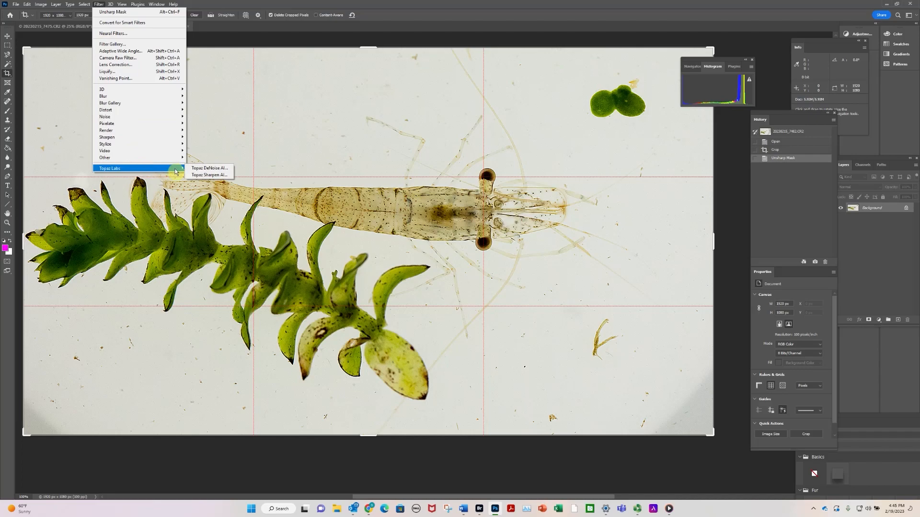
left_click(201, 170)
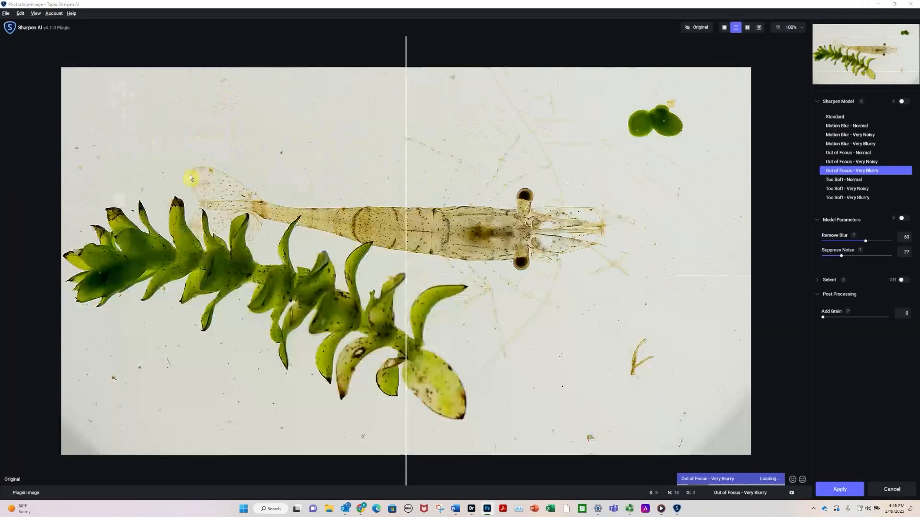
left_click_drag(404, 171, 608, 199)
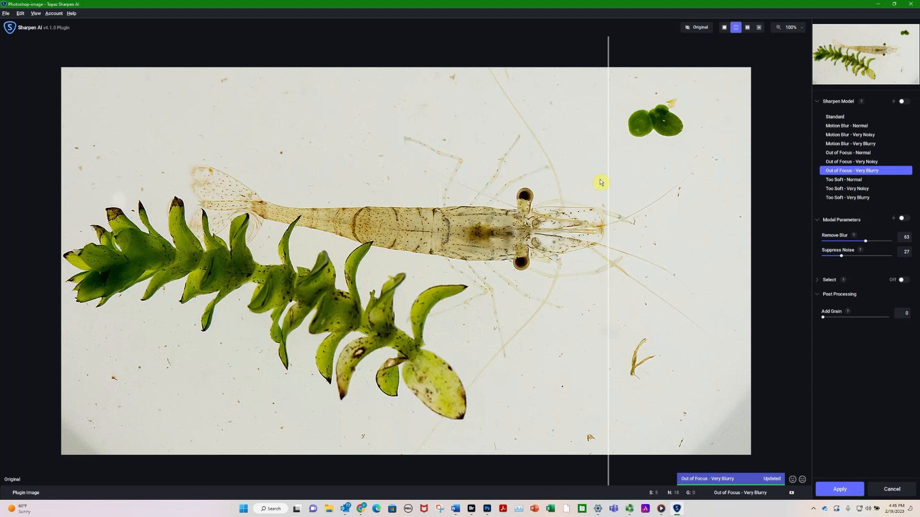
left_click_drag(609, 181, 696, 203)
left_click_drag(642, 213, 238, 235)
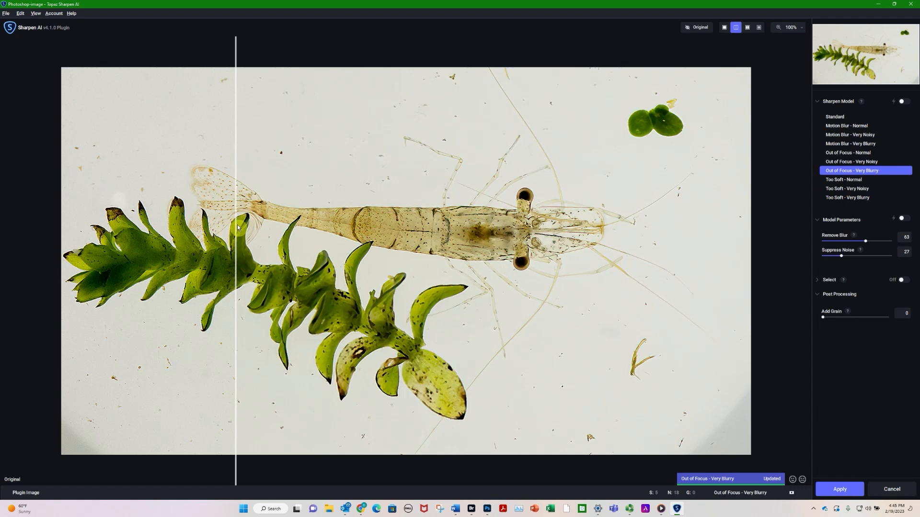
left_click_drag(237, 225, 289, 225)
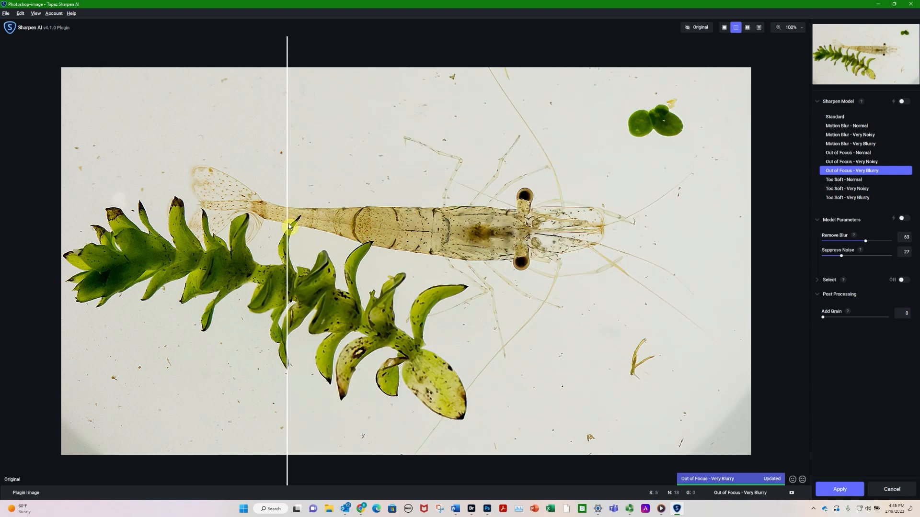
left_click(839, 488)
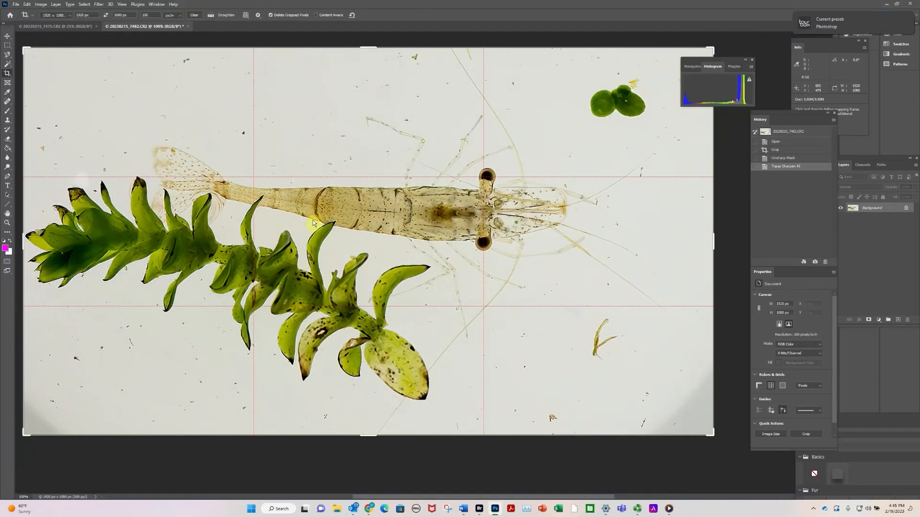
Save the sharpened photo as the JPEG 20230215_7482.jpg in the current folder at Maximum quality 12
left_click(16, 5)
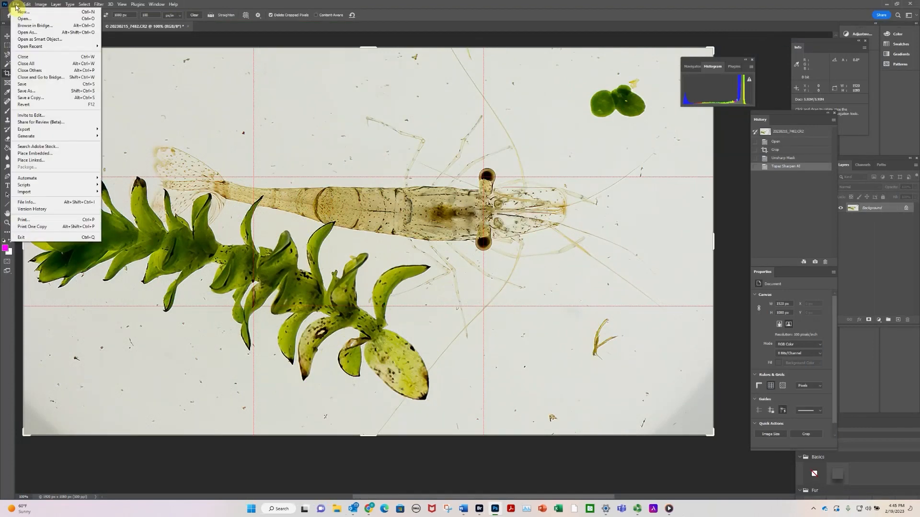
left_click(27, 91)
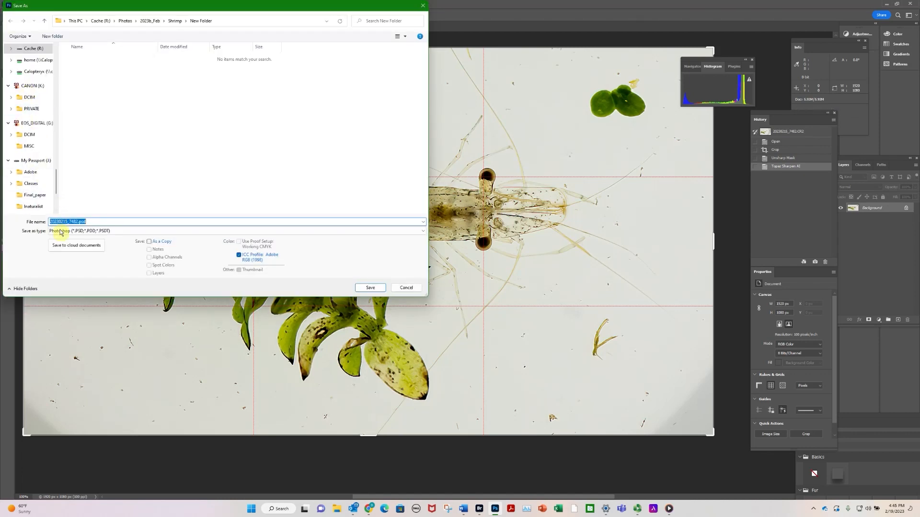
left_click(60, 232)
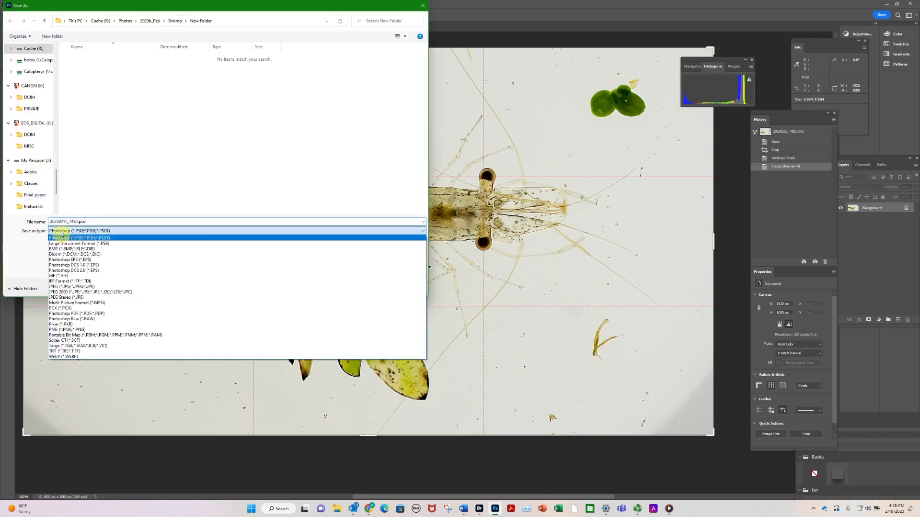
left_click(62, 287)
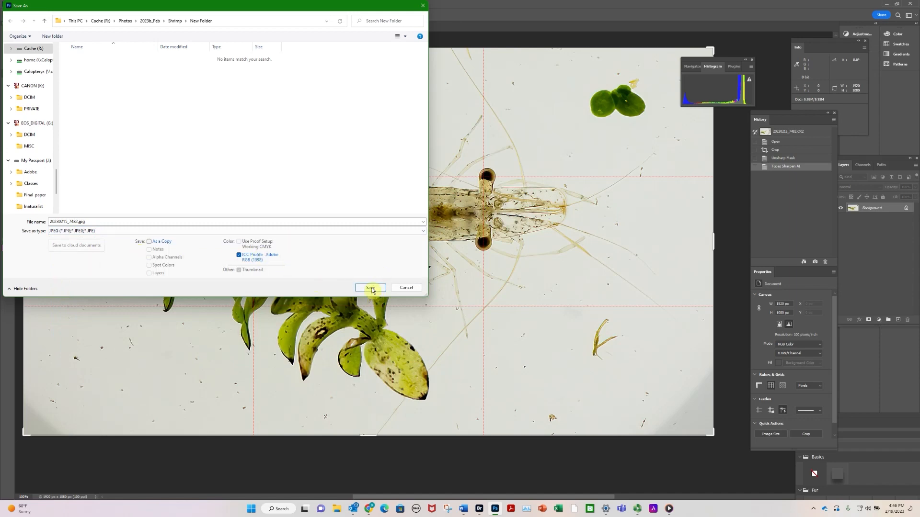
left_click(370, 288)
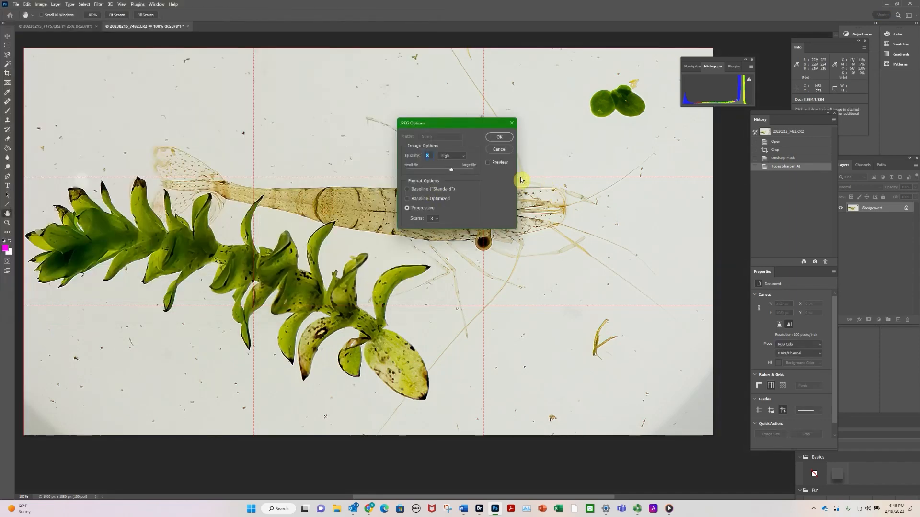
left_click_drag(450, 170, 489, 165)
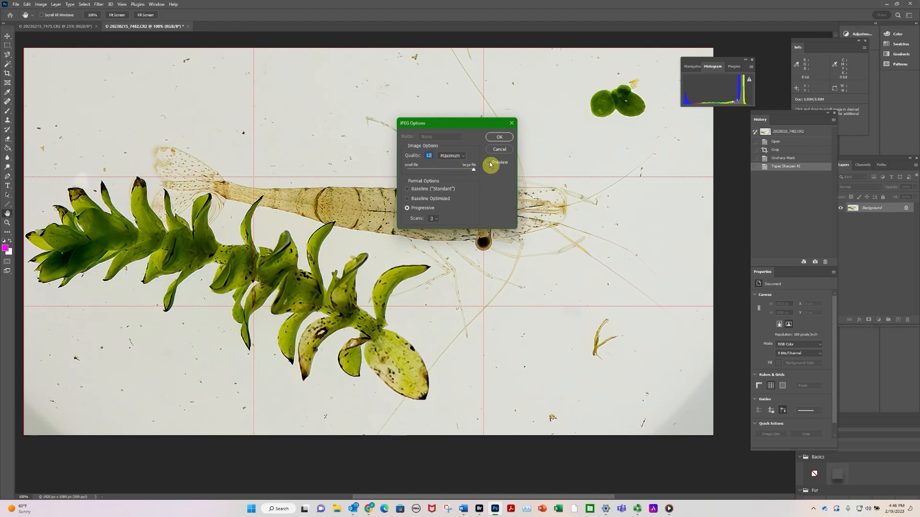
left_click(500, 137)
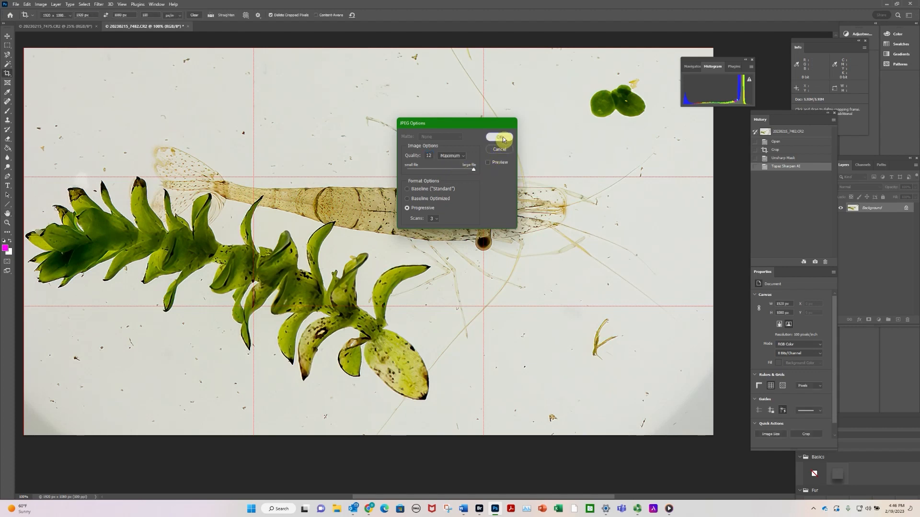
Crop 20230215_7475.CR2 to 1920 x 1080 px closely around the shrimp's head, both eyes and the start of its antennae
key("c")
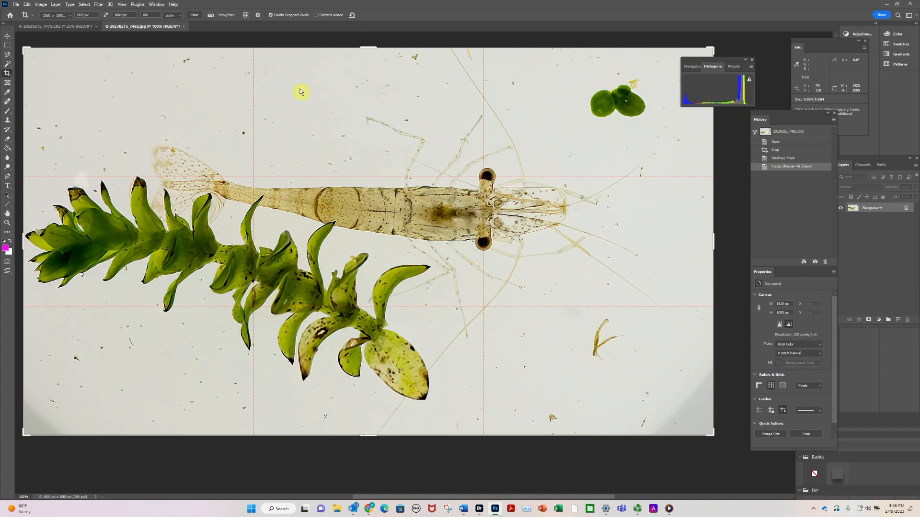
left_click(51, 27)
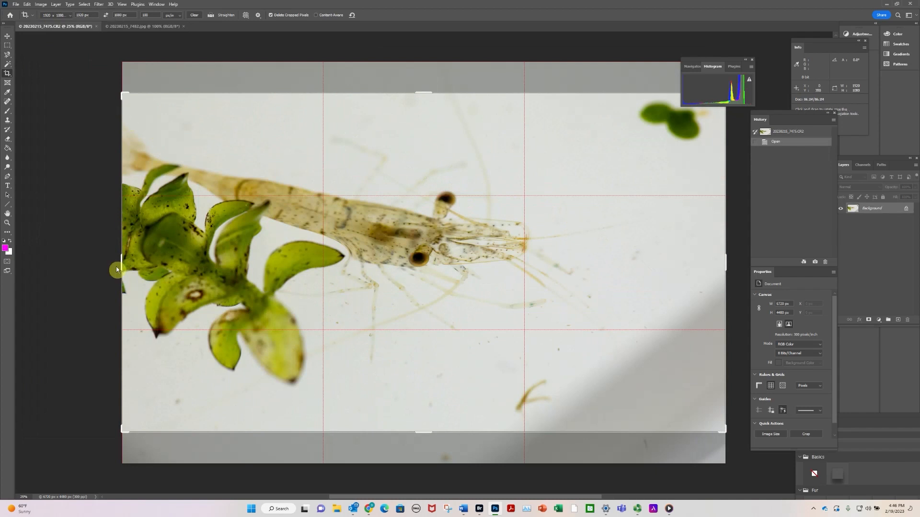
left_click_drag(121, 264, 234, 259)
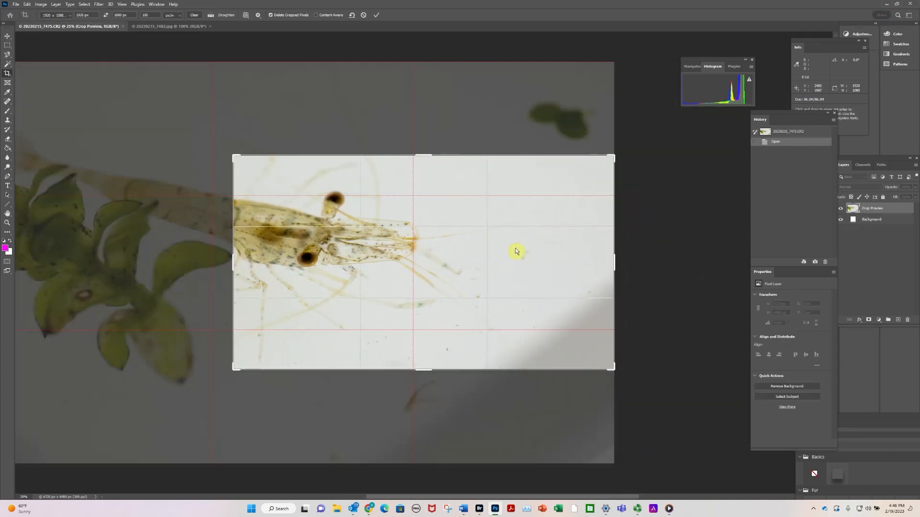
left_click_drag(615, 267, 515, 292)
left_click_drag(547, 196, 509, 230)
left_click_drag(537, 201, 509, 224)
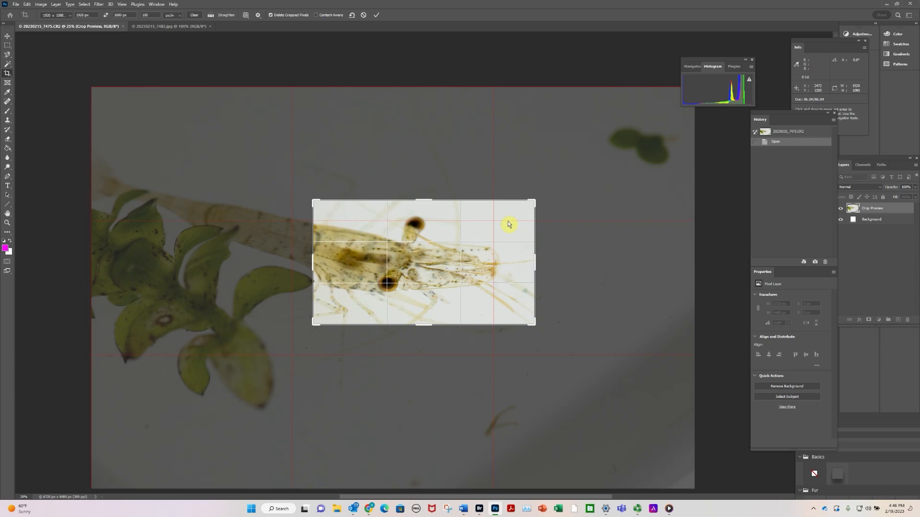
left_click_drag(534, 203, 537, 203)
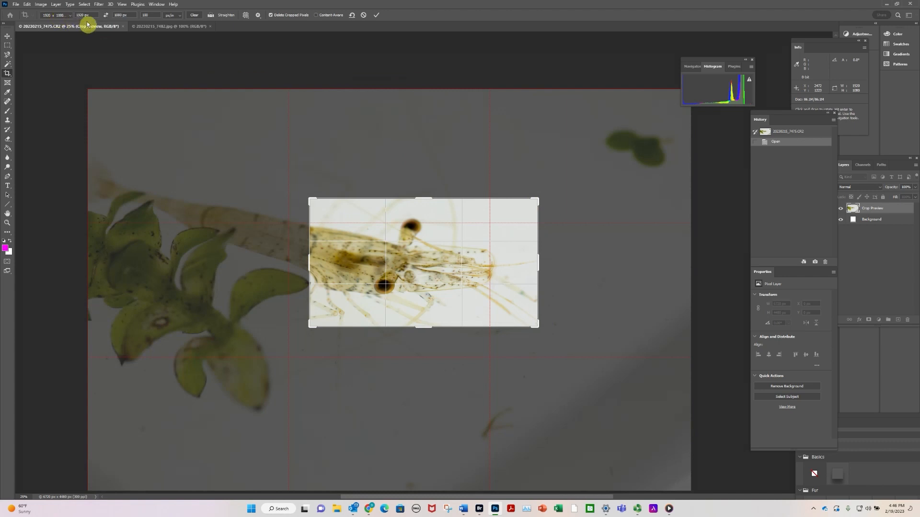
key("Return")
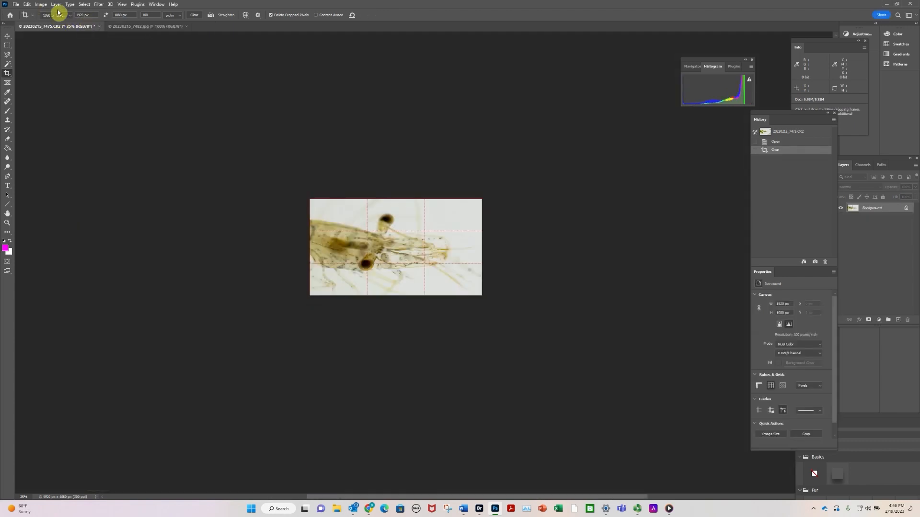
View the shrimp head crop at 100% and sharpen it with Topaz Sharpen AI's Out of Focus - Very Blurry model after comparing before and after
left_click(122, 4)
left_click(127, 92)
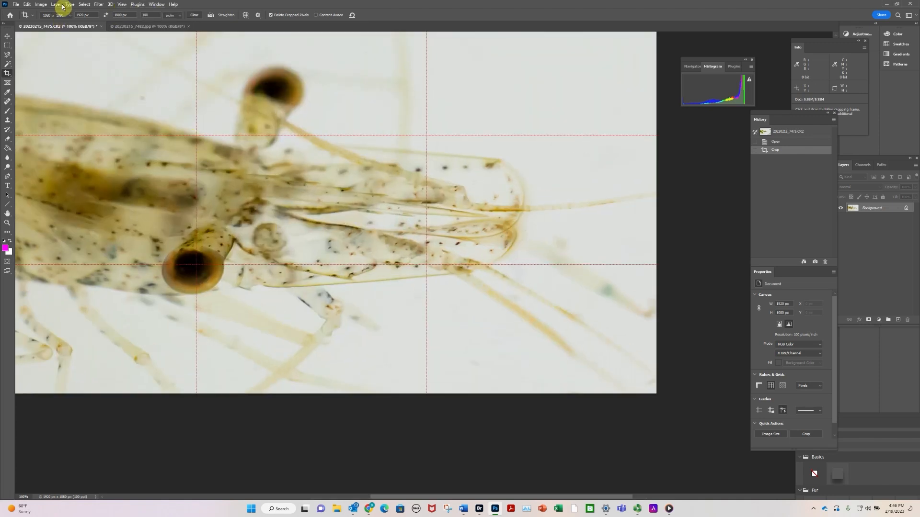
left_click(98, 4)
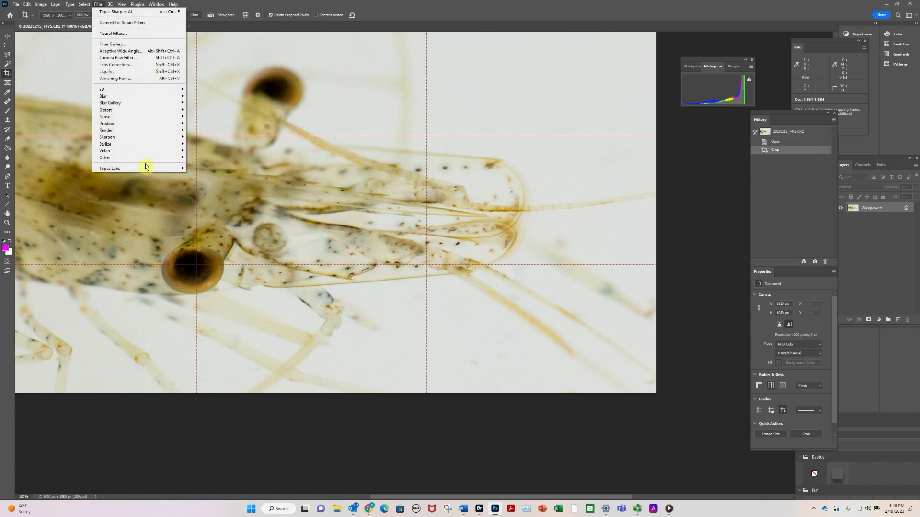
mouse_move(178, 169)
left_click(198, 175)
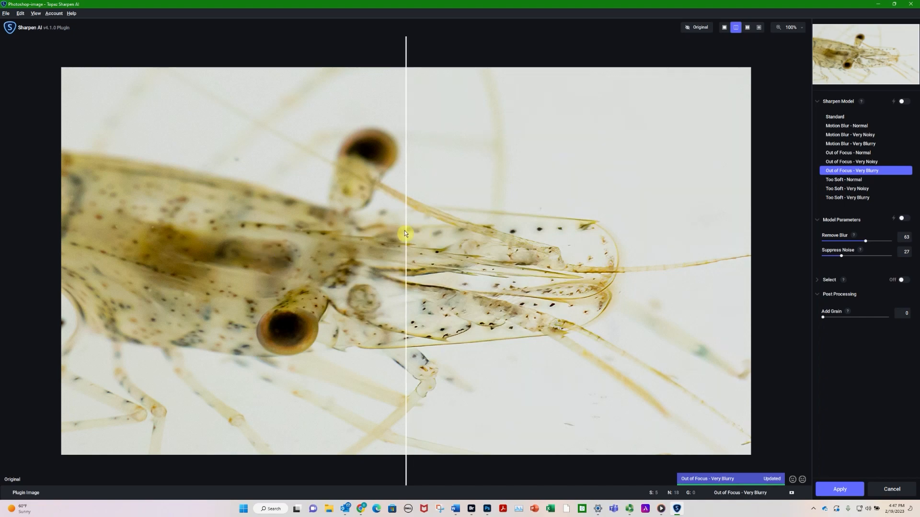
left_click_drag(404, 231, 127, 218)
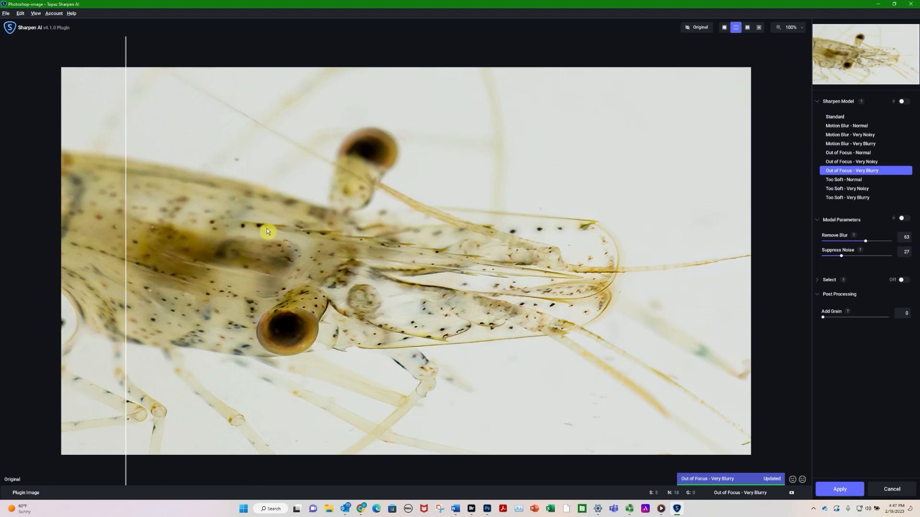
left_click_drag(131, 237, 72, 205)
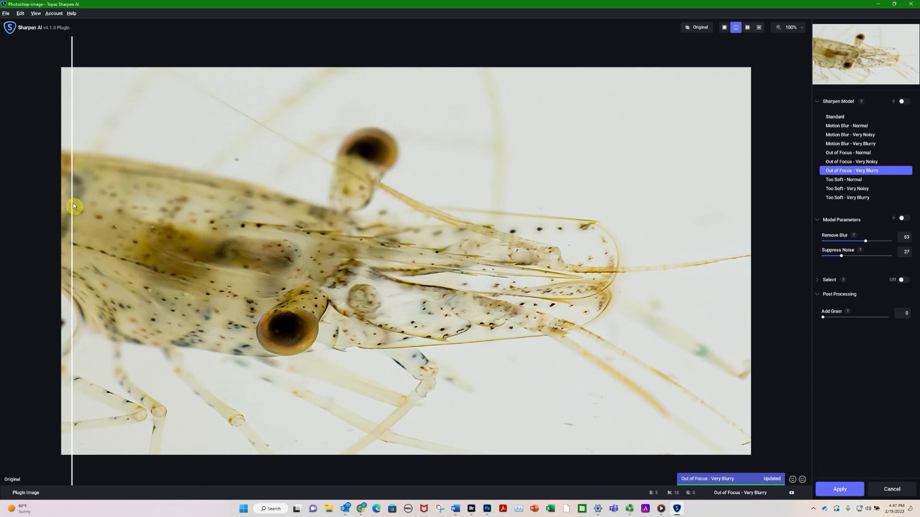
left_click(838, 488)
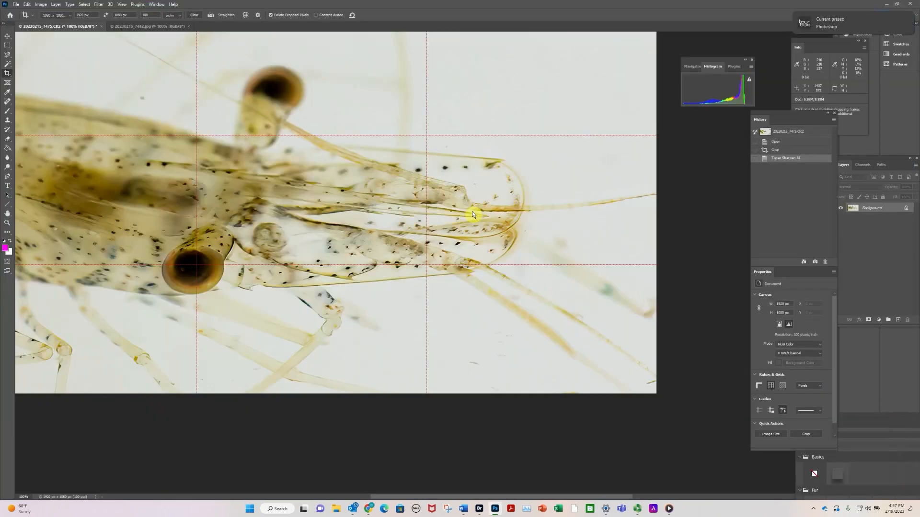
Save the sharpened shrimp head crop as the JPEG shrimp_7475.jpg in New Folder at Maximum quality 12, Progressive format
left_click(16, 4)
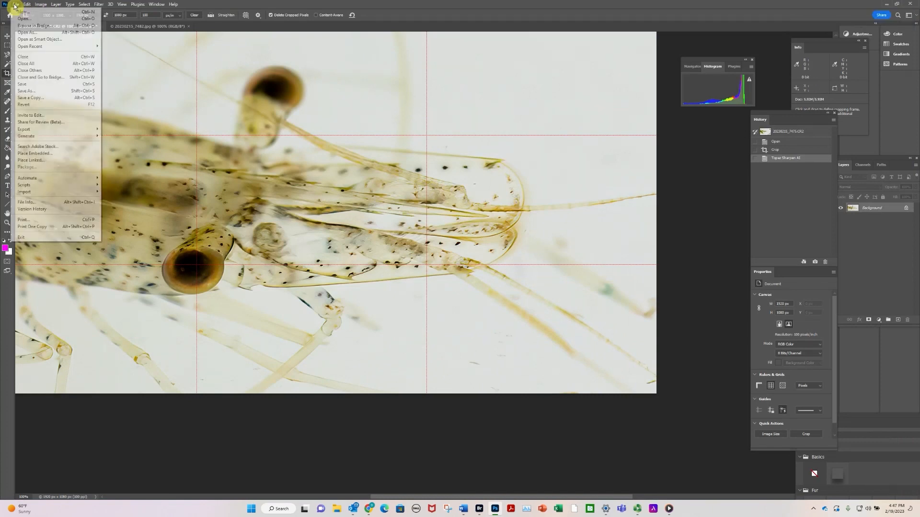
left_click(18, 92)
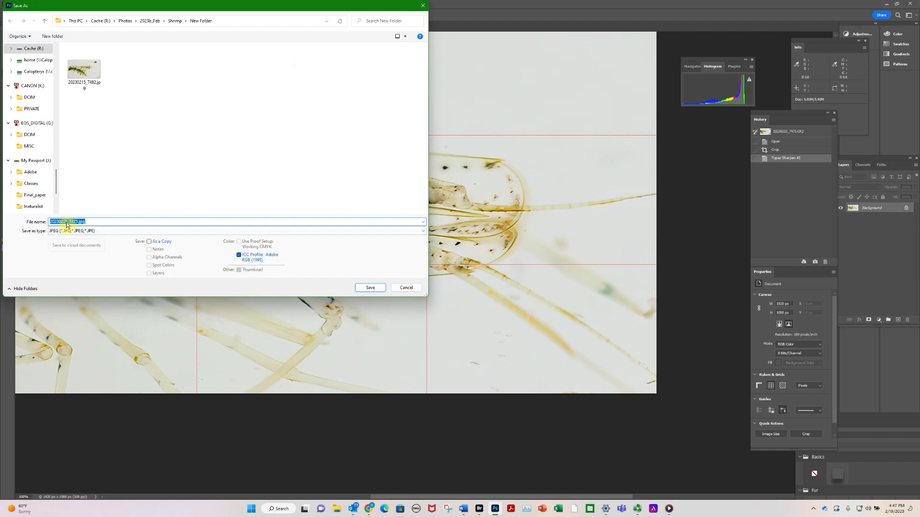
left_click_drag(67, 223, 15, 217)
left_click(370, 287)
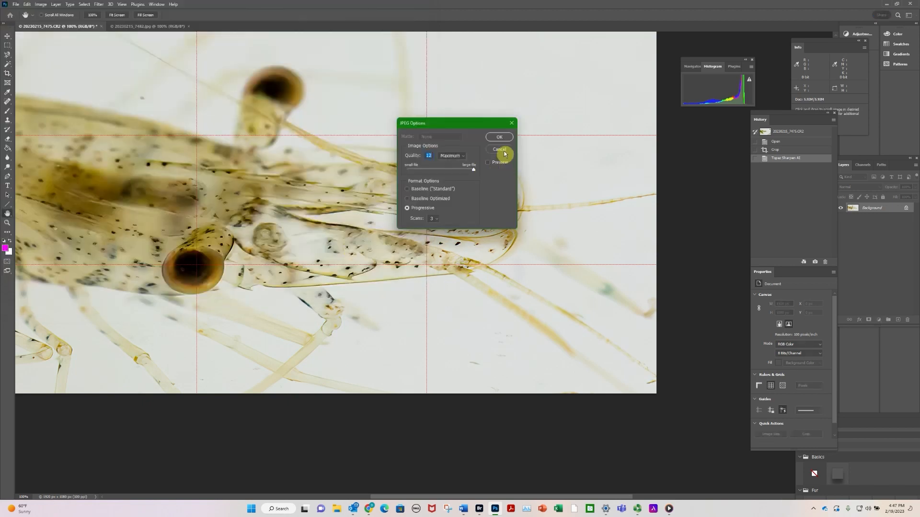
left_click(500, 137)
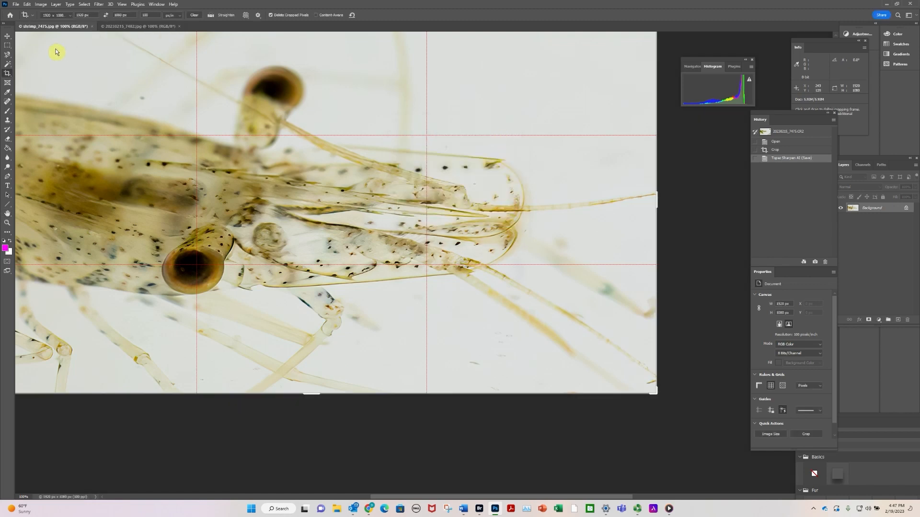
Close both saved shrimp photos and switch back to Adobe Bridge
left_click(92, 27)
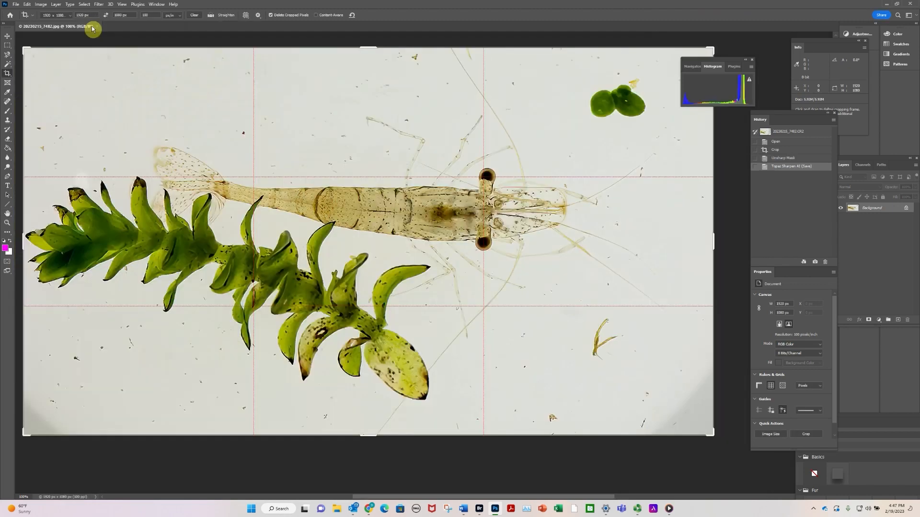
left_click(94, 27)
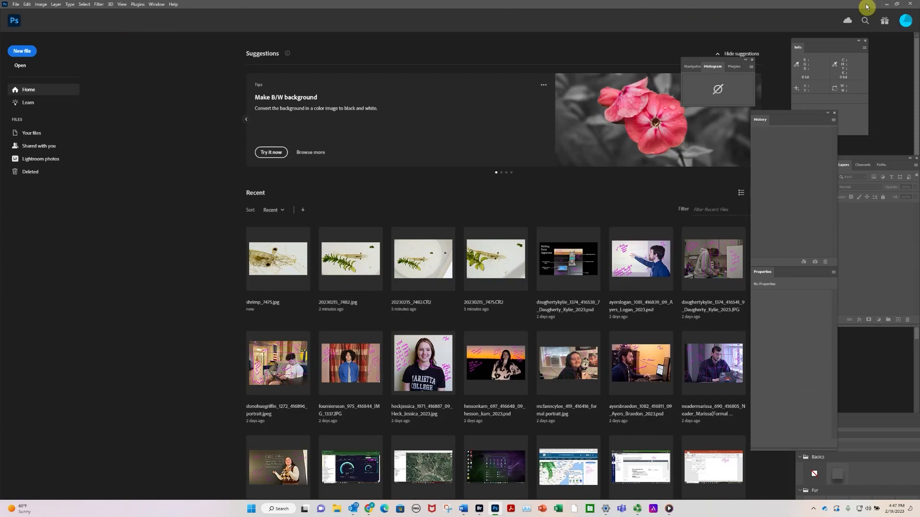
left_click(887, 7)
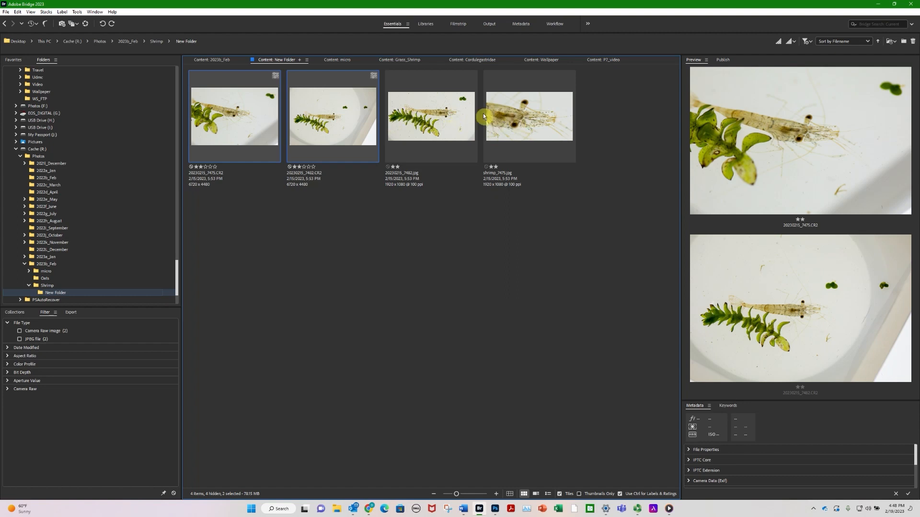
Filter New Folder to show only its JPEG files, and clear the filter again after viewing them
left_click(20, 338)
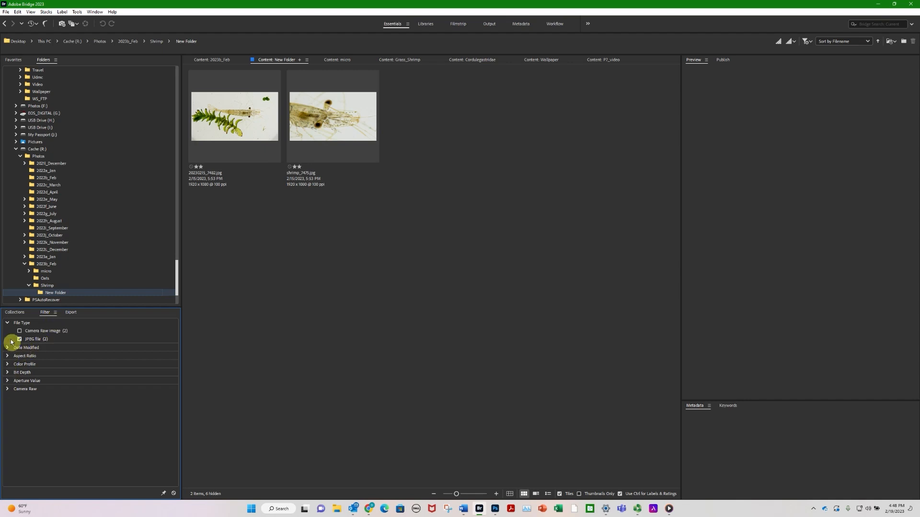
left_click(56, 313)
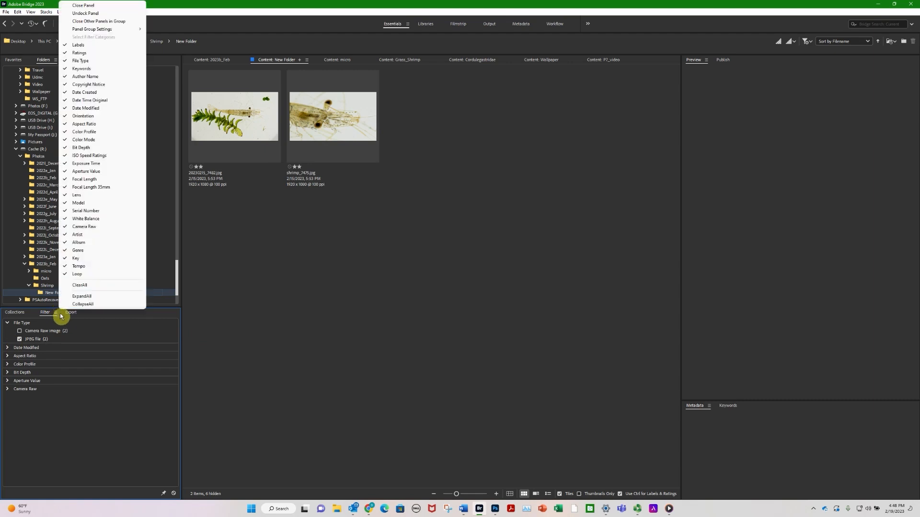
left_click(80, 286)
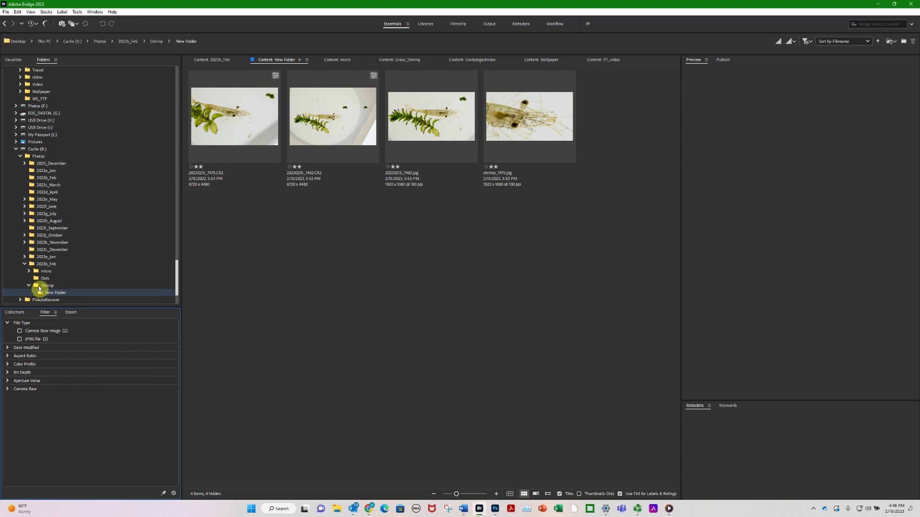
Move 20230215_7482.jpg and shrimp_7475.jpg together from New Folder into the parent Shrimp folder
left_click(413, 132)
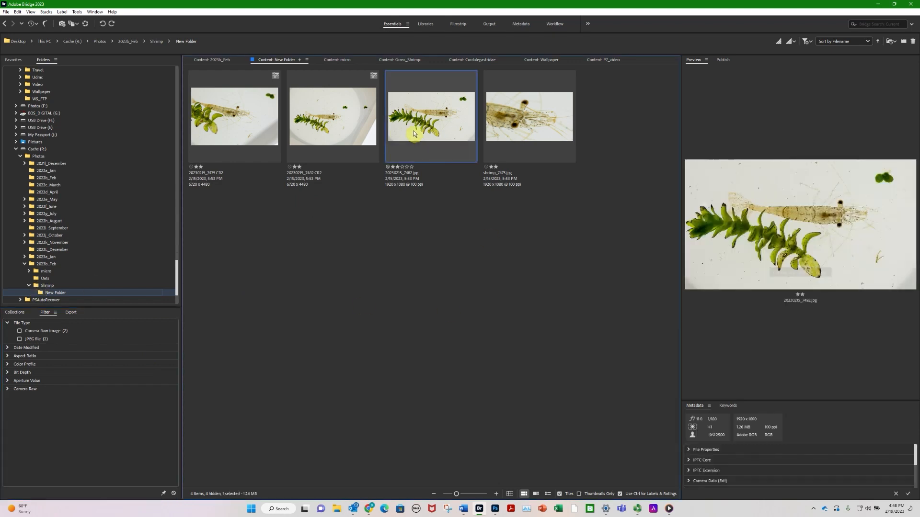
left_click(512, 124, "ctrl")
left_click_drag(440, 114, 86, 288)
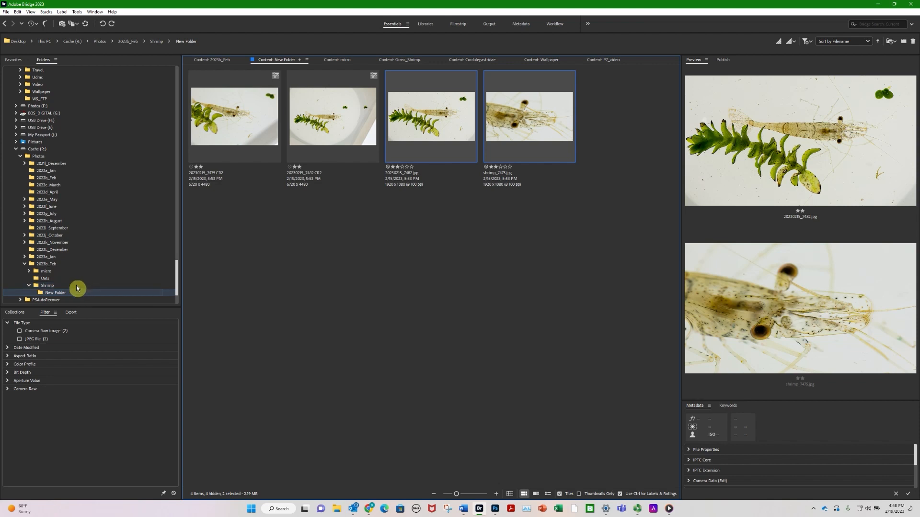
left_click_drag(410, 126, 48, 287)
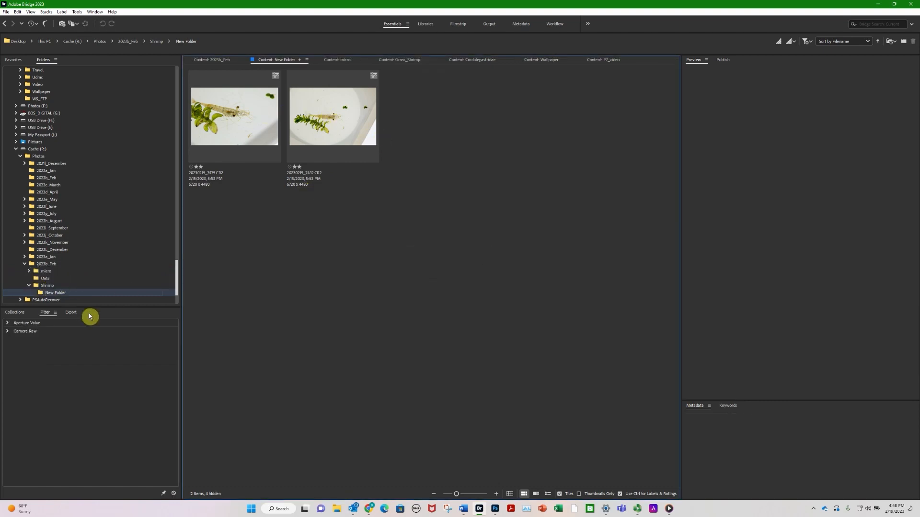
Open the Shrimp folder, check its JPEG files with the file type filter, and look through all its photos with the filter off
left_click(48, 285)
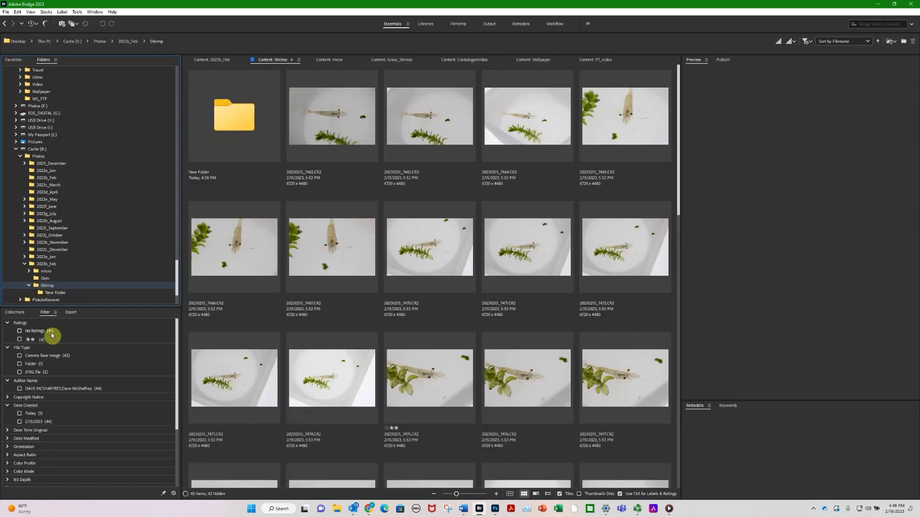
left_click(20, 372)
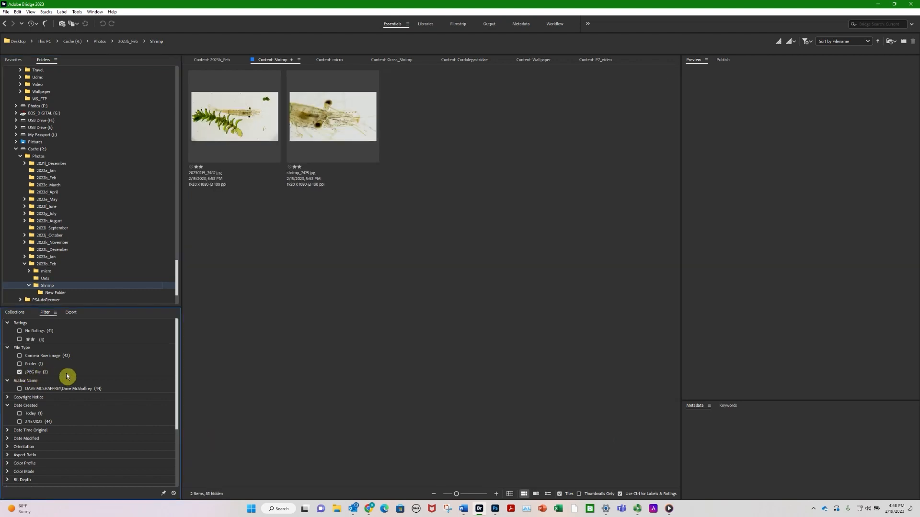
left_click(19, 373)
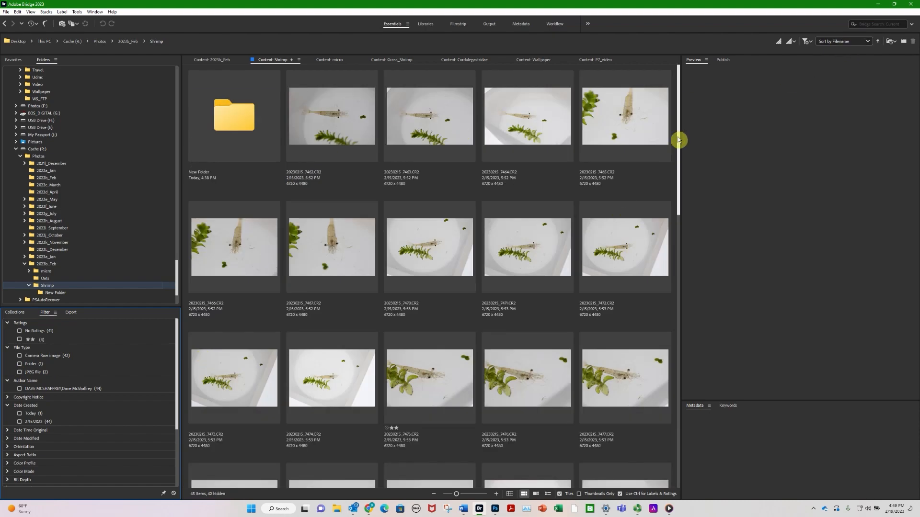
left_click_drag(678, 140, 653, 433)
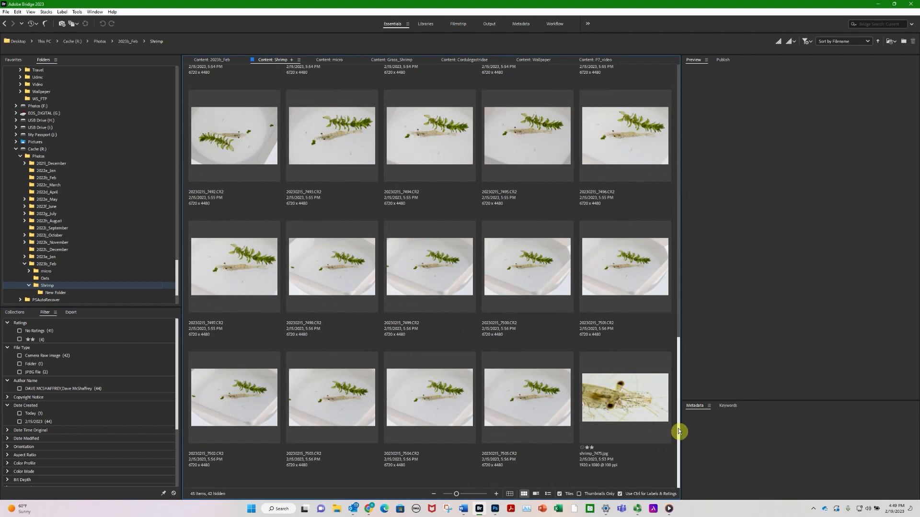
left_click_drag(680, 432, 683, 95)
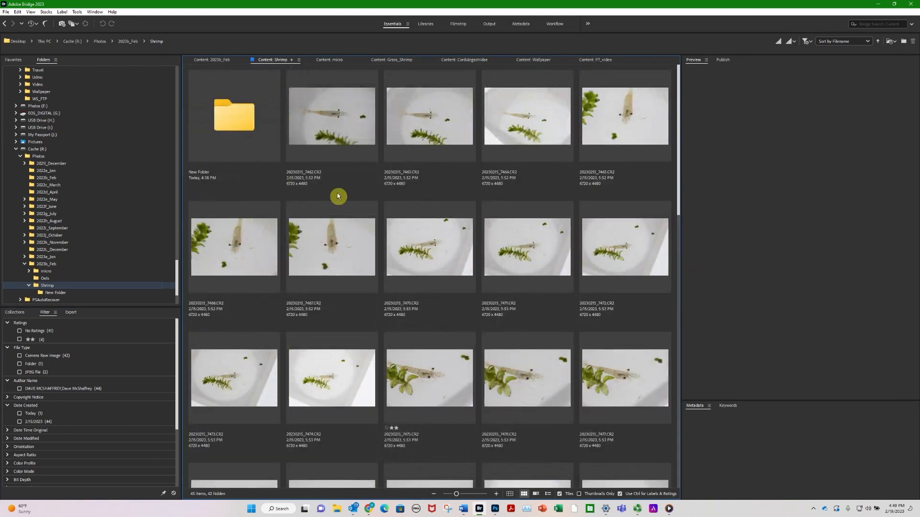